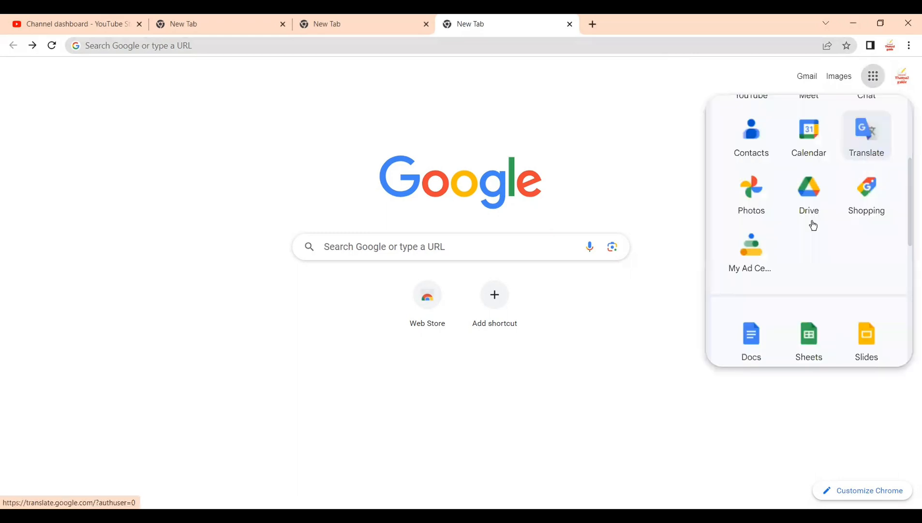
# Step: Open Google Forms from the Google apps list and create a blank form
pyautogui.scroll(-1, 814, 226)
pyautogui.scroll(-6, 814, 226)
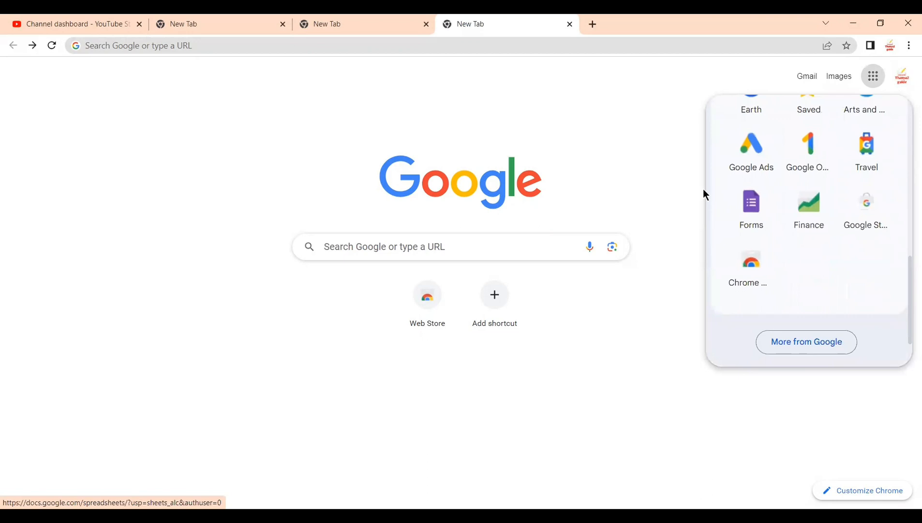
pyautogui.click(756, 205)
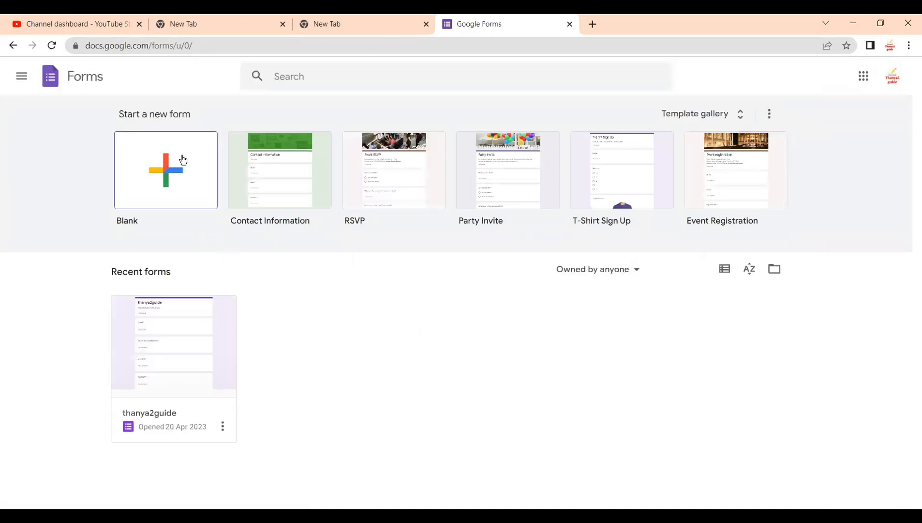
pyautogui.click(167, 182)
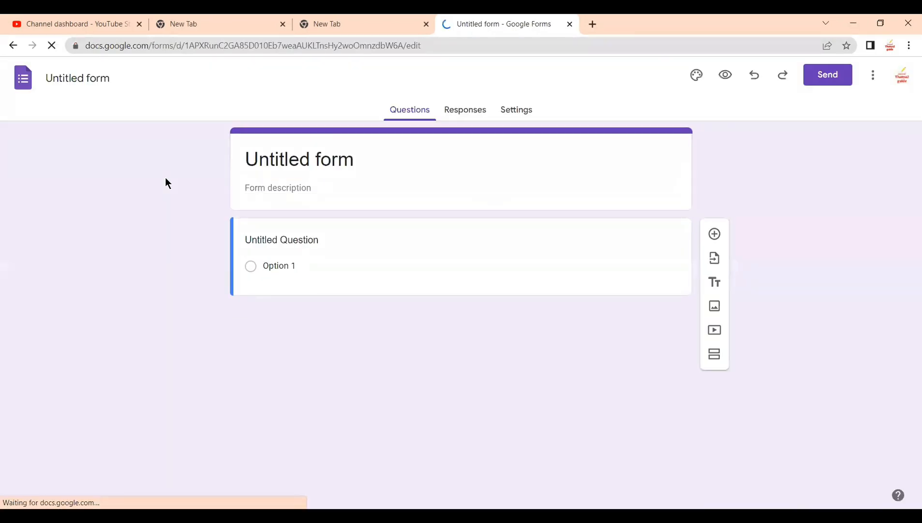
pyautogui.click(356, 162)
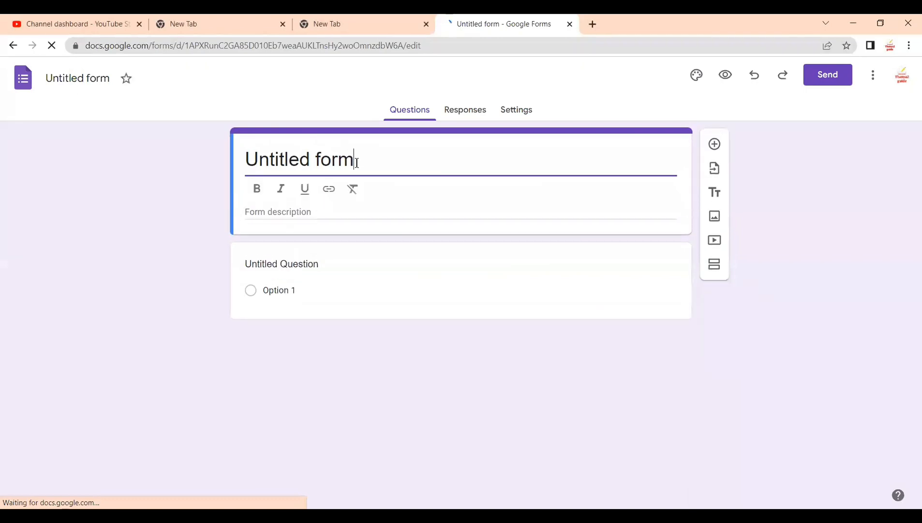
pyautogui.moveTo(357, 162); pyautogui.dragTo(239, 161)
pyautogui.press('BackSpace')
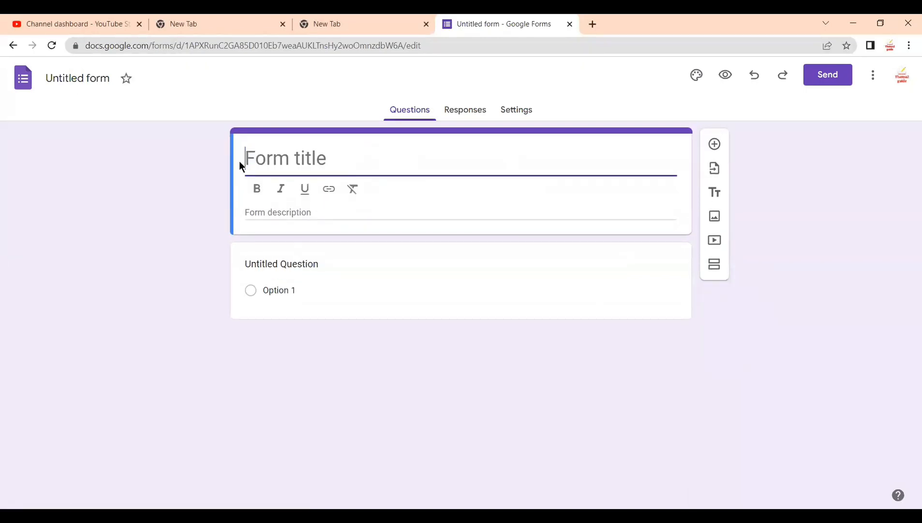
pyautogui.hotkey('ctrl', 'z')
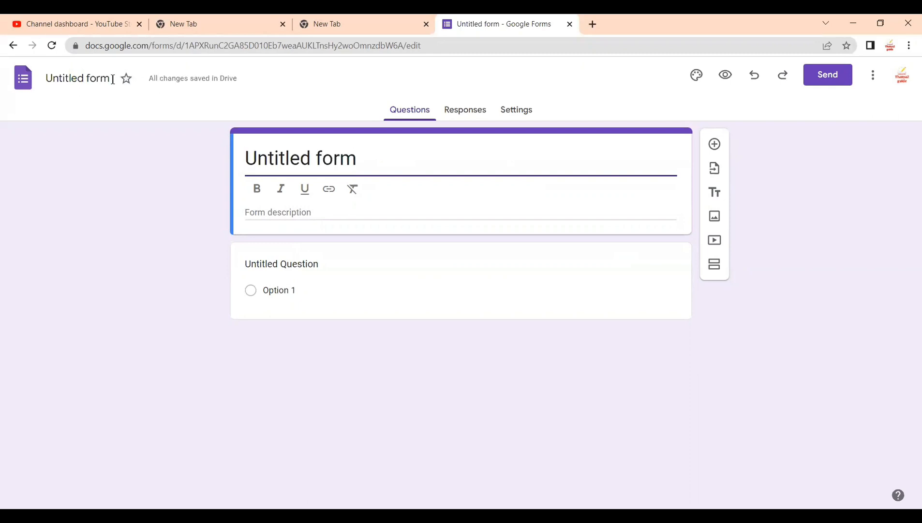
# Step: Rename the form's file as "THANYA2GUIDE"
pyautogui.click(113, 79)
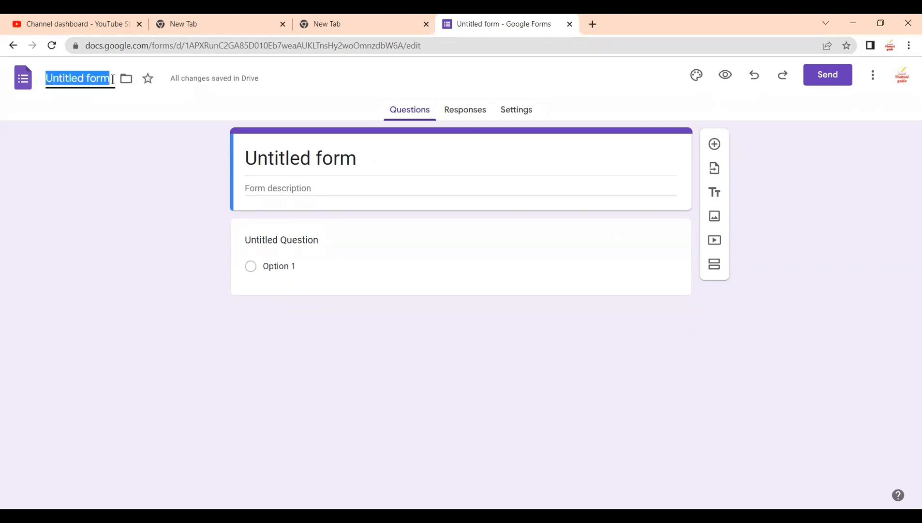
pyautogui.scroll(5, 112, 81)
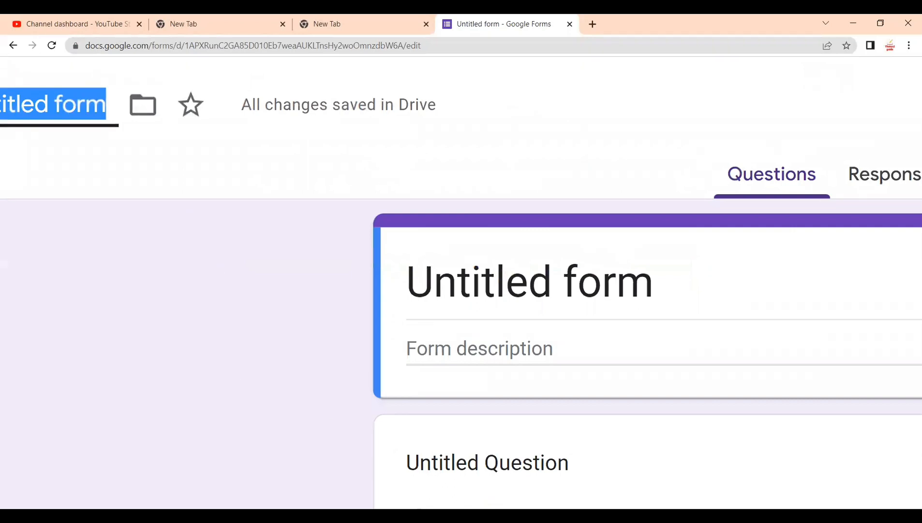
pyautogui.scroll(-2, 312, 405)
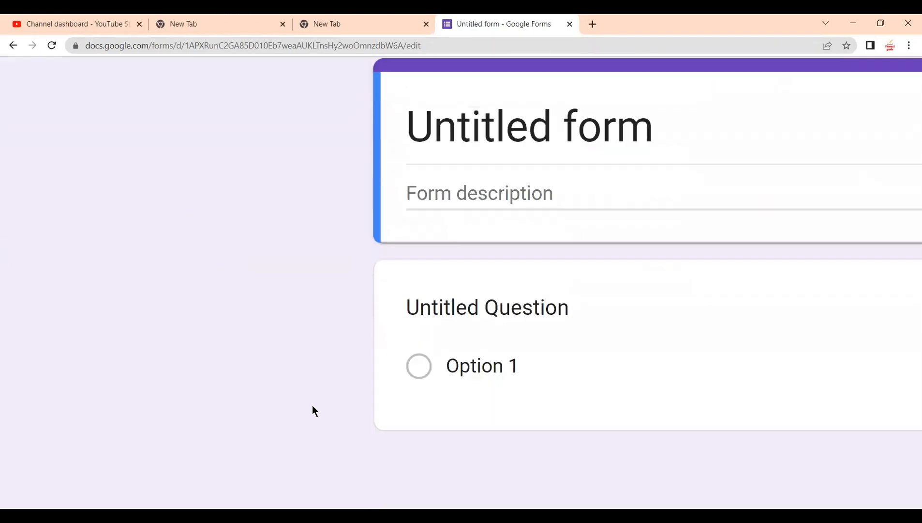
pyautogui.scroll(2, 312, 405)
pyautogui.scroll(-1, 312, 405)
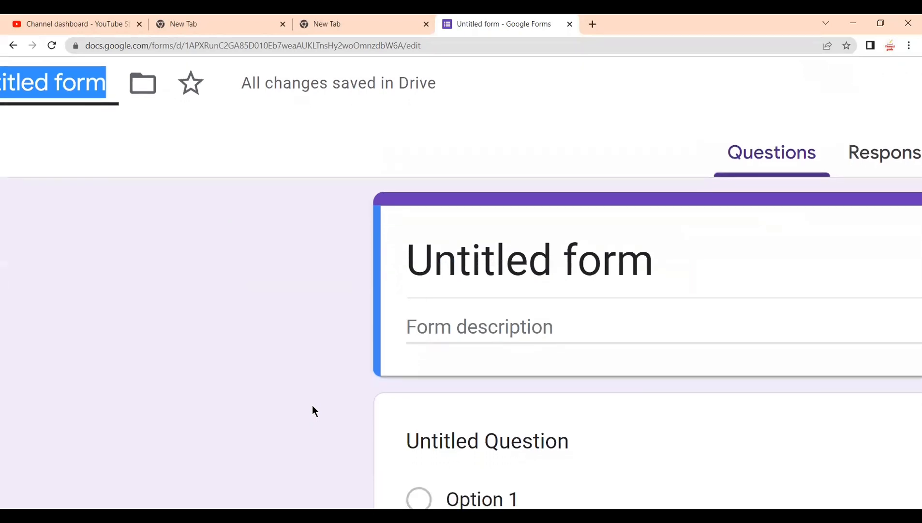
pyautogui.scroll(-5, 312, 405)
pyautogui.scroll(-2, 312, 405)
pyautogui.scroll(2, 313, 406)
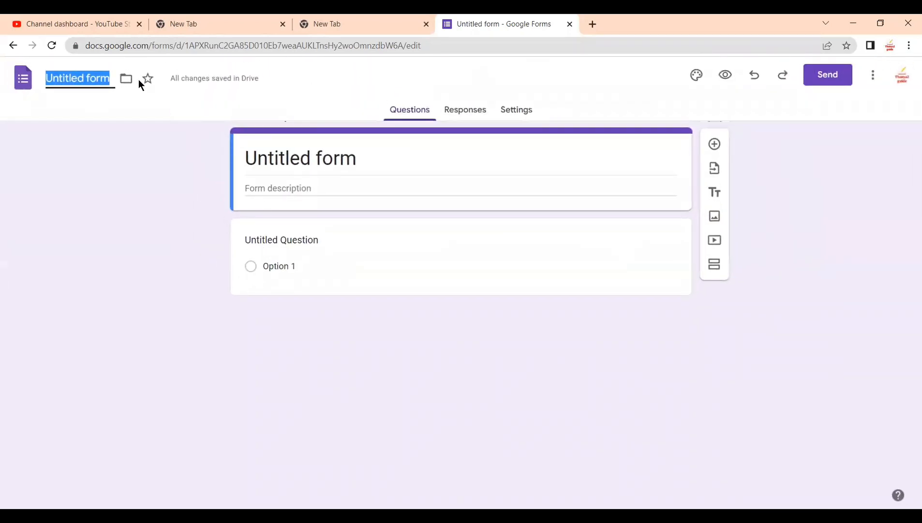
pyautogui.press('BackSpace')
pyautogui.write('THA')
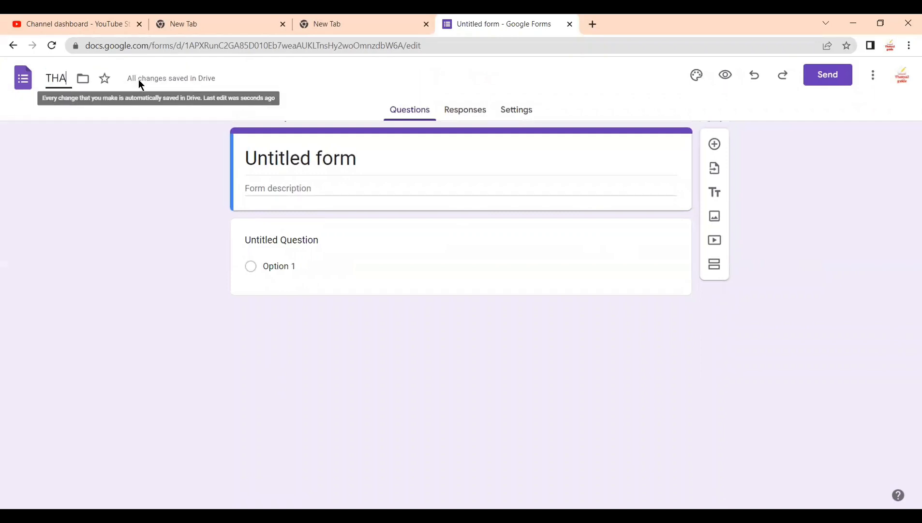
pyautogui.write('NYA2GUIDE')
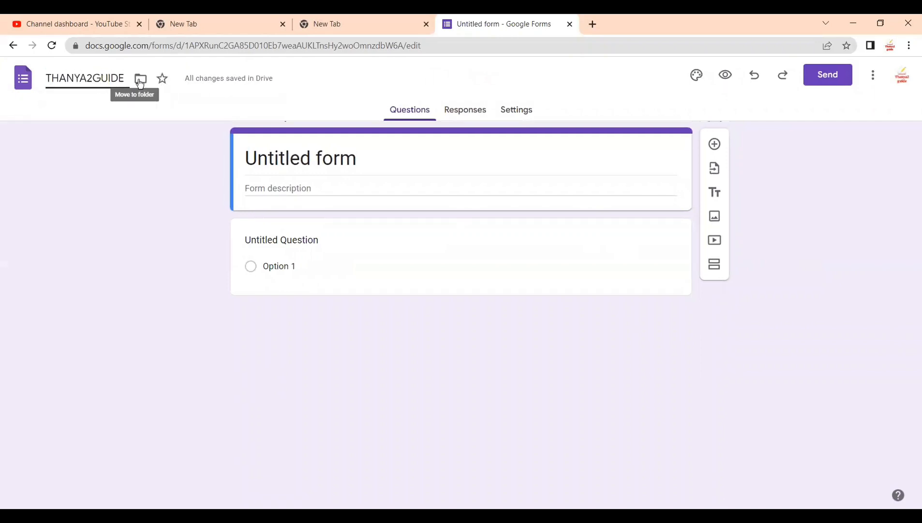
pyautogui.click(197, 217)
# Step: Extend the form title to "THANYA2GUIDE Subscribers 760"
pyautogui.click(386, 157)
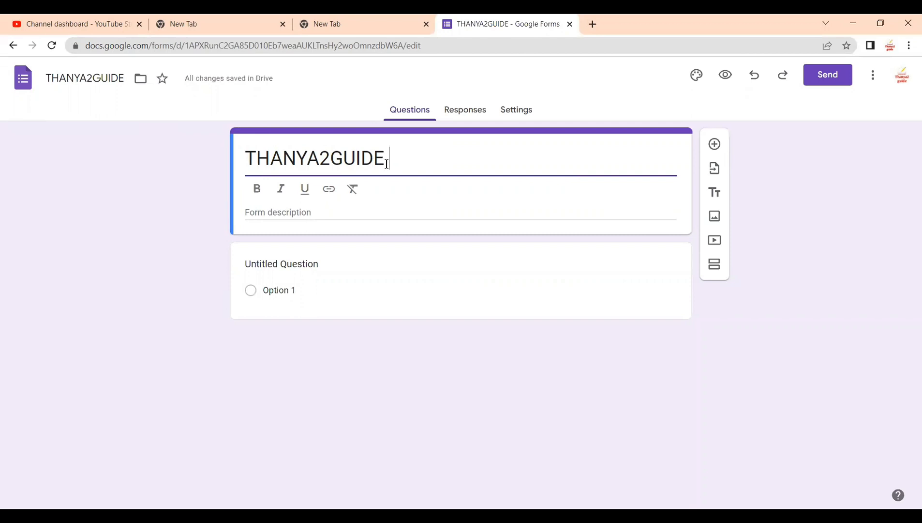
pyautogui.write('Subsriber')
pyautogui.press('BackSpace')
pyautogui.press('BackSpace')
pyautogui.press('BackSpace')
pyautogui.press('BackSpace')
pyautogui.press('BackSpace')
pyautogui.write('cribers ')
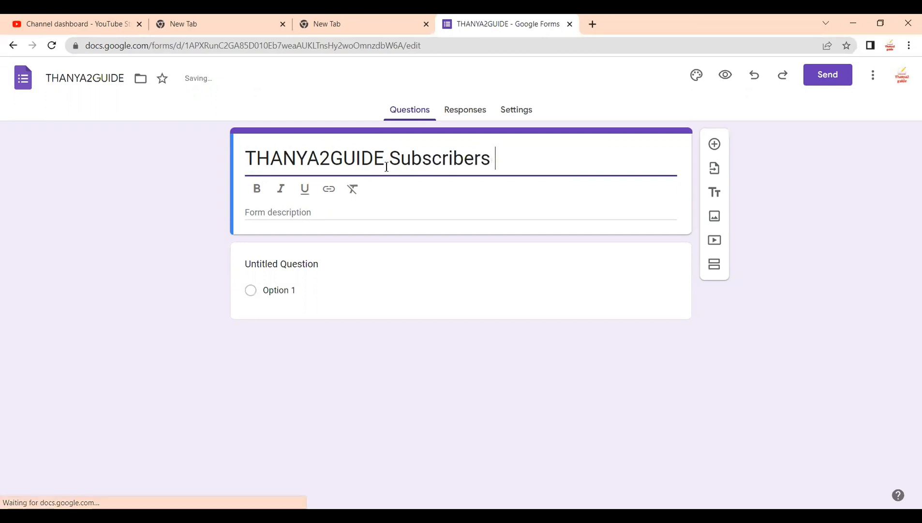
pyautogui.write('7.')
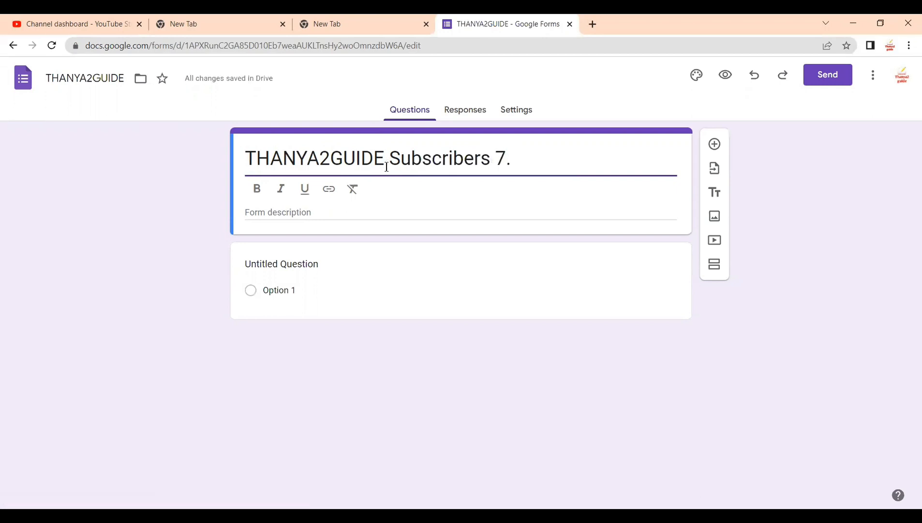
pyautogui.press('BackSpace')
pyautogui.write('6')
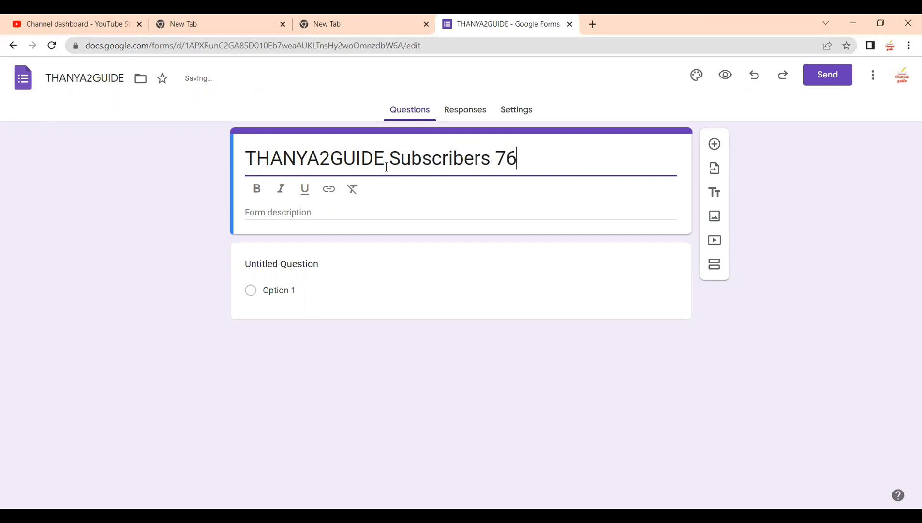
pyautogui.write('000')
pyautogui.press('BackSpace')
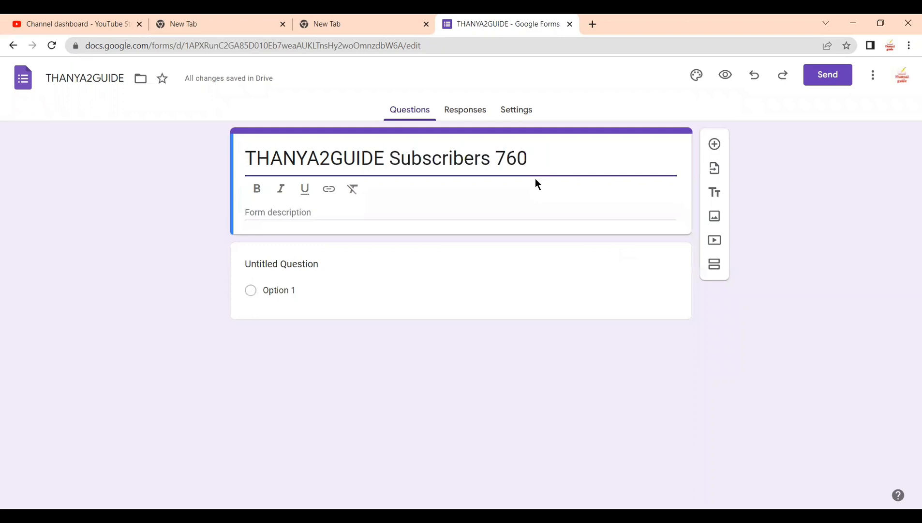
# Step: Clear the form title and enter "THANYA2GUIDE ELECTIONS" instead
pyautogui.press('BackSpace')
pyautogui.press('BackSpace')
pyautogui.press('BackSpace')
pyautogui.press('BackSpace')
pyautogui.press('BackSpace')
pyautogui.press('BackSpace')
pyautogui.press('BackSpace')
pyautogui.press('BackSpace')
pyautogui.press('BackSpace')
pyautogui.press('BackSpace')
pyautogui.press('BackSpace')
pyautogui.press('BackSpace')
pyautogui.press('BackSpace')
pyautogui.press('BackSpace')
pyautogui.press('BackSpace')
pyautogui.press('BackSpace')
pyautogui.press('BackSpace')
pyautogui.press('BackSpace')
pyautogui.press('BackSpace')
pyautogui.press('BackSpace')
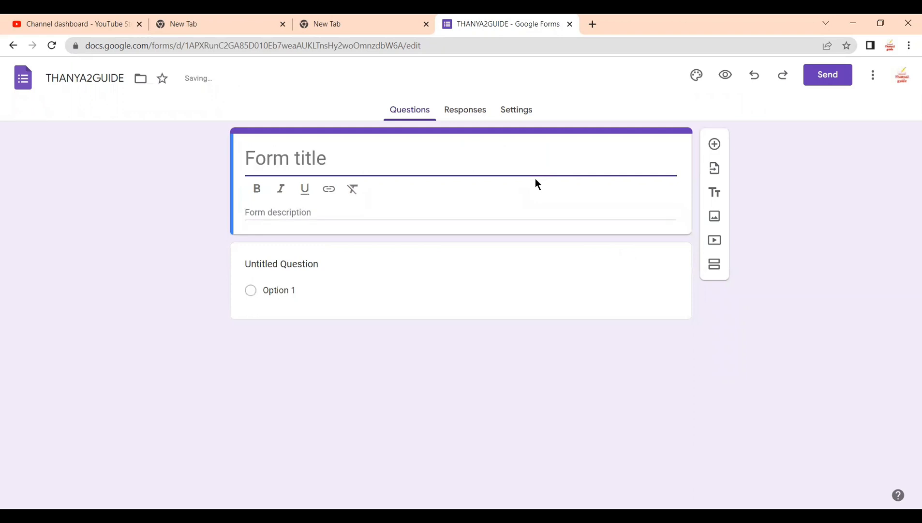
pyautogui.write('THANYA2GUIDE')
pyautogui.press('BackSpace')
pyautogui.press('BackSpace')
pyautogui.press('BackSpace')
pyautogui.press('BackSpace')
pyautogui.press('BackSpace')
pyautogui.press('BackSpace')
pyautogui.press('BackSpace')
pyautogui.press('BackSpace')
pyautogui.press('BackSpace')
pyautogui.press('BackSpace')
pyautogui.press('BackSpace')
pyautogui.press('BackSpace')
pyautogui.write('THANYA2GUIDE')
pyautogui.write('ELECTIONS')
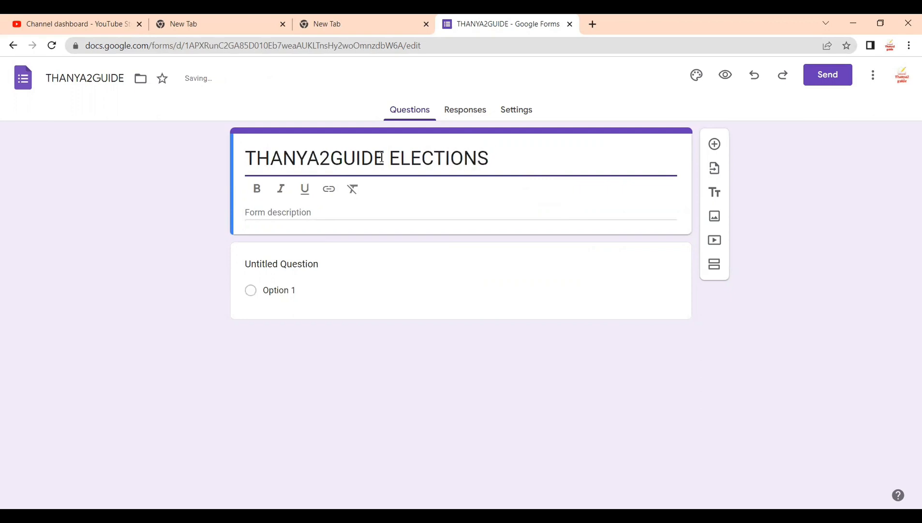
# Step: Replace the word "ELECTIONS" in the form title with "SURVEY"
pyautogui.press('BackSpace')
pyautogui.press('BackSpace')
pyautogui.press('BackSpace')
pyautogui.press('BackSpace')
pyautogui.press('BackSpace')
pyautogui.press('BackSpace')
pyautogui.press('BackSpace')
pyautogui.press('BackSpace')
pyautogui.press('BackSpace')
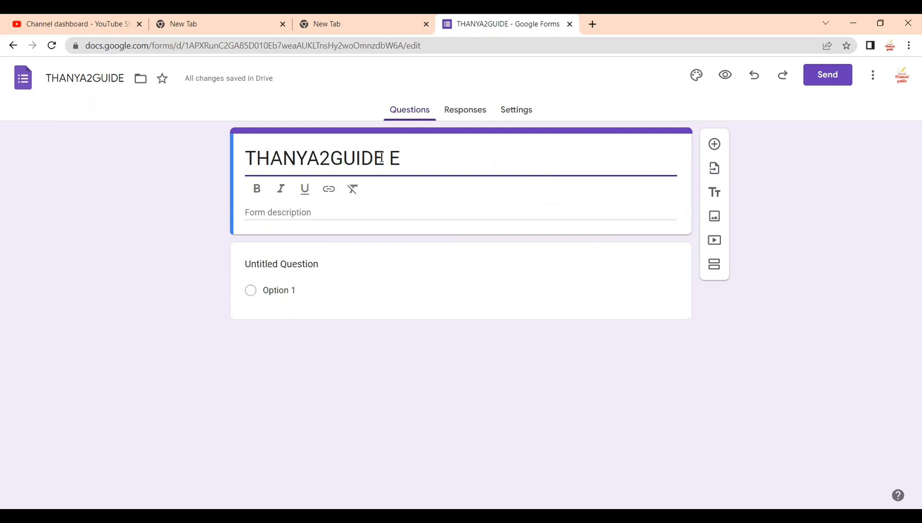
pyautogui.press('BackSpace')
pyautogui.write('SURV')
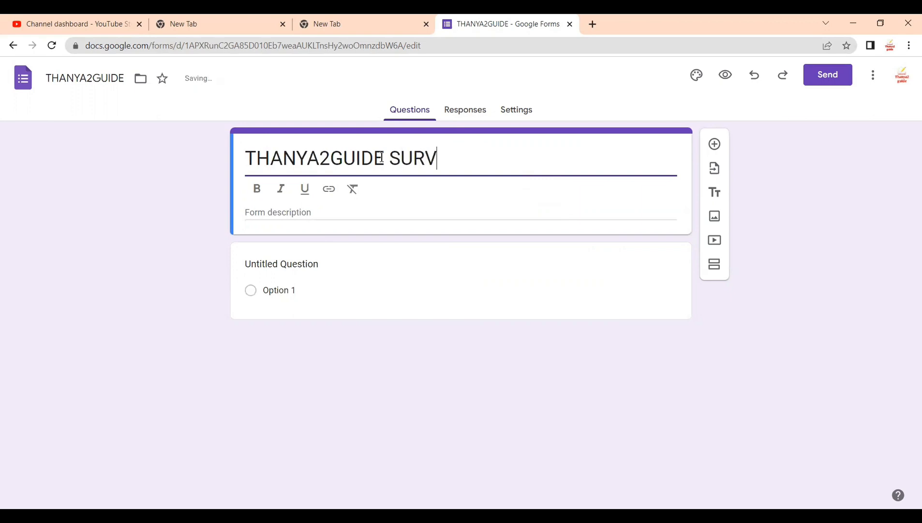
pyautogui.write('EY')
# Step: Enter the form description "THIS IS JUST ASURVEY TO KNOW UR OPINIONS ON OUR CHANNEL" and add a line break after it
pyautogui.click(386, 223)
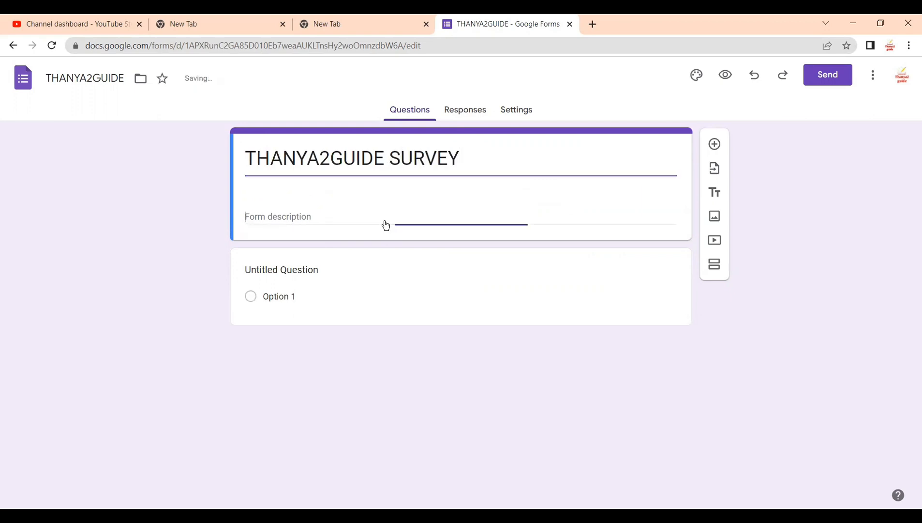
pyautogui.click(497, 159)
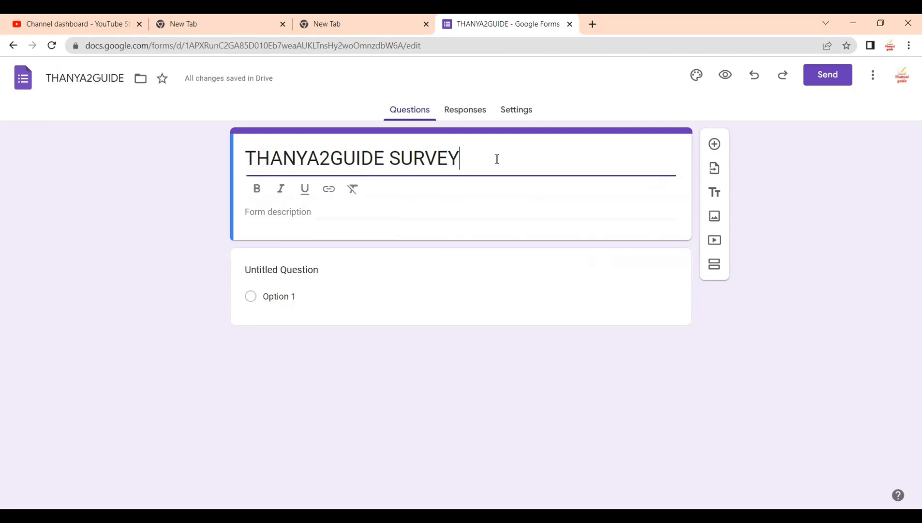
pyautogui.click(314, 213)
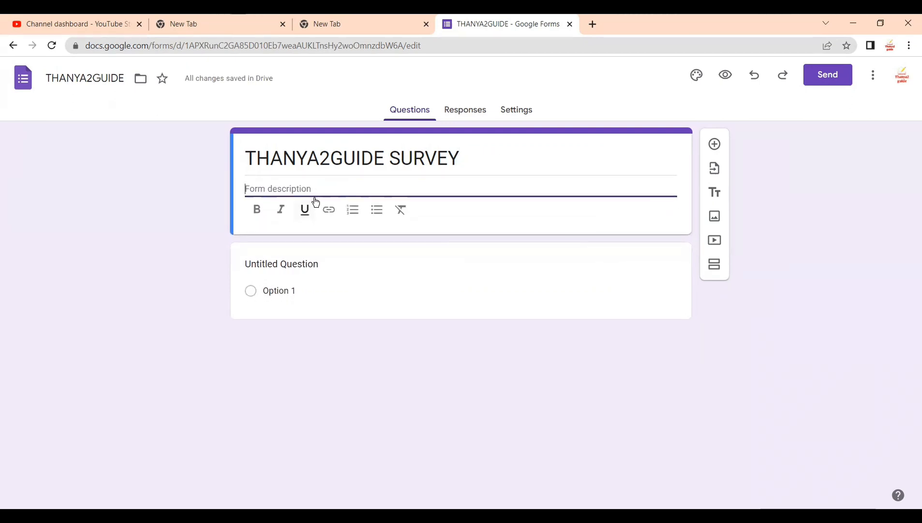
pyautogui.write('THIS IS')
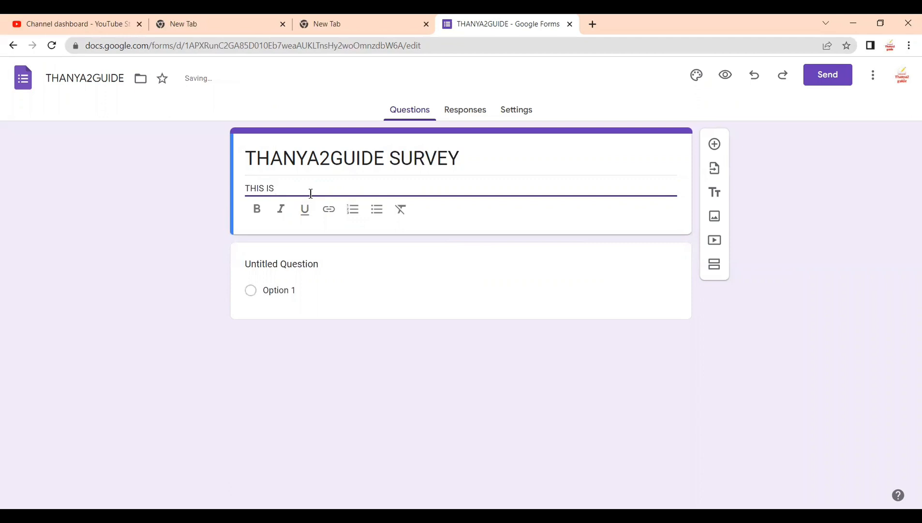
pyautogui.write(' JSU')
pyautogui.press('BackSpace')
pyautogui.press('BackSpace')
pyautogui.write('UST ASURVEY')
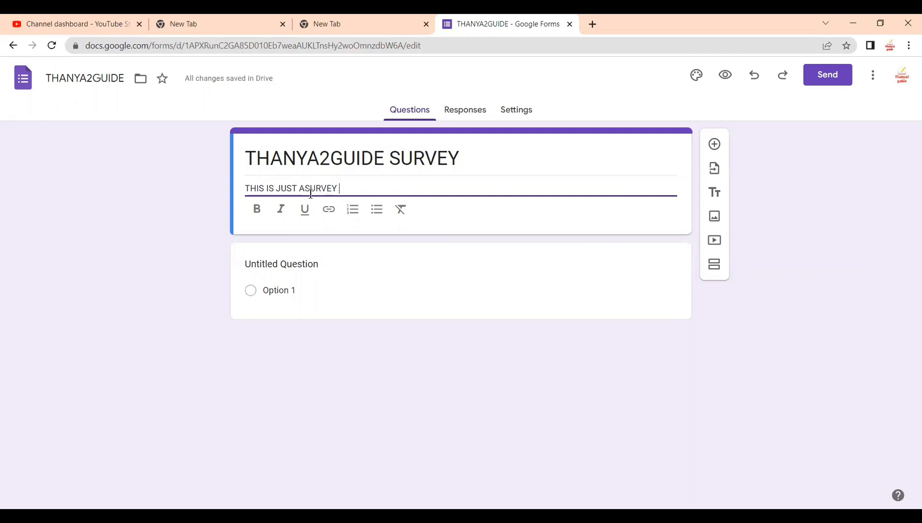
pyautogui.write(' TO KN')
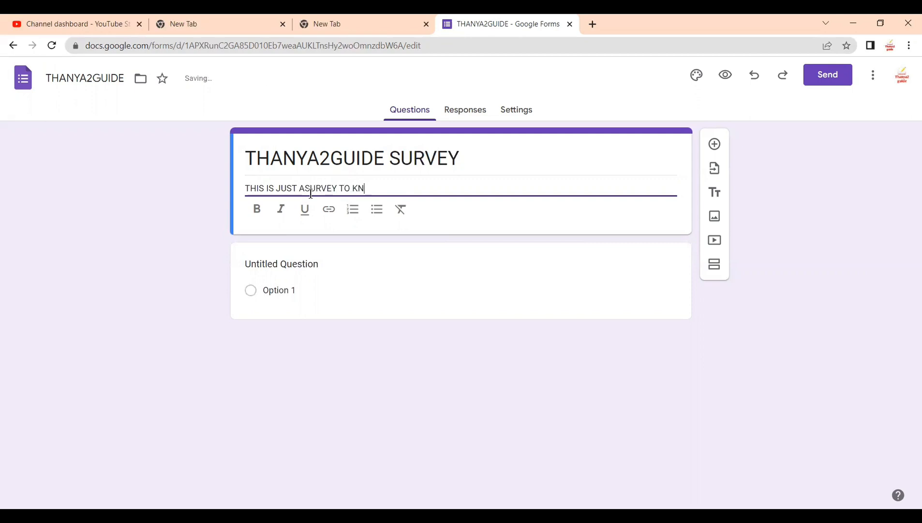
pyautogui.write('OW UR OP')
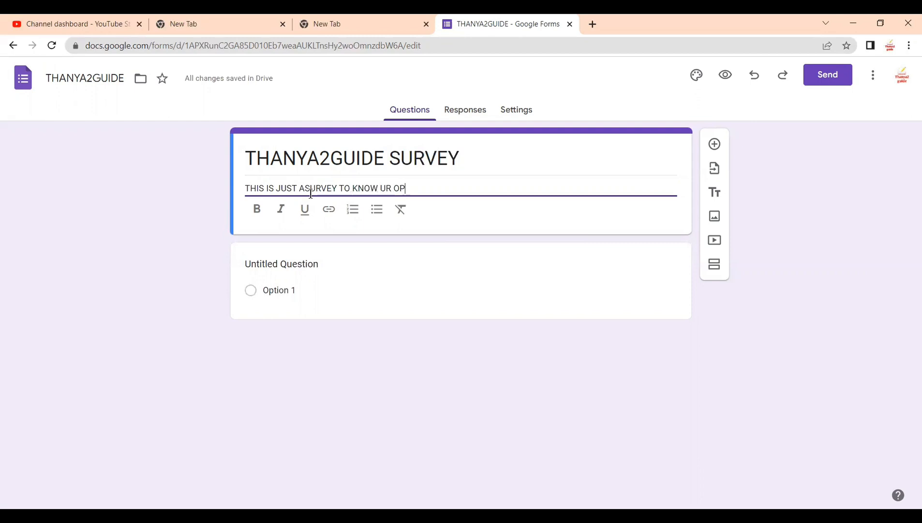
pyautogui.write('INIONS ON OUR CHANN')
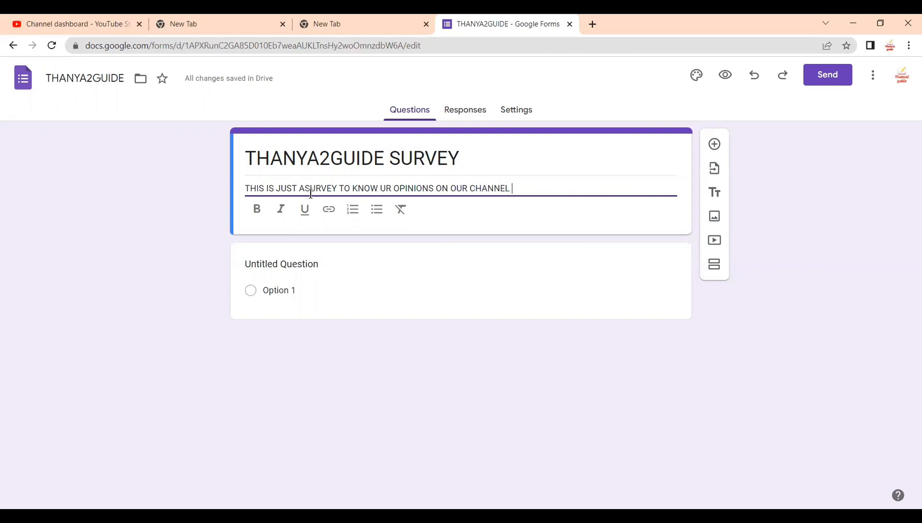
pyautogui.write('EL')
pyautogui.press('Return')
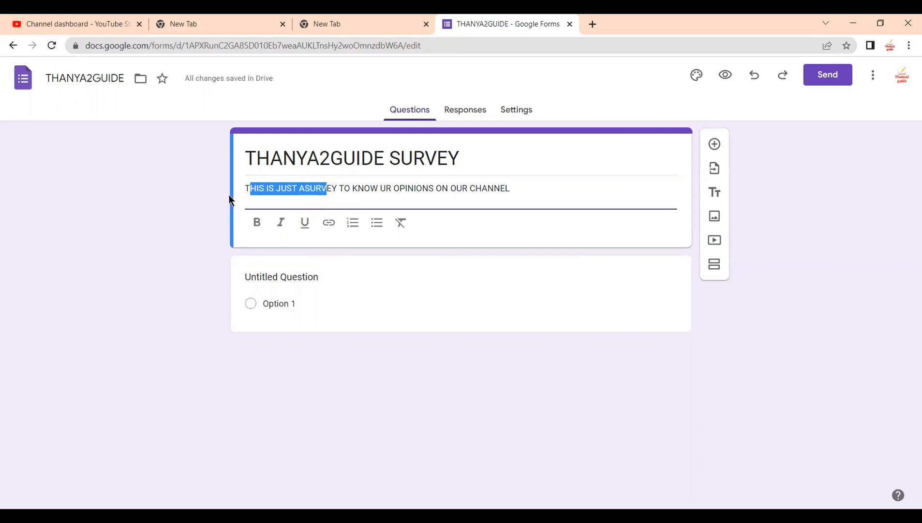
# Step: Format the entire form description text as bold, italic and underlined
pyautogui.click(240, 186)
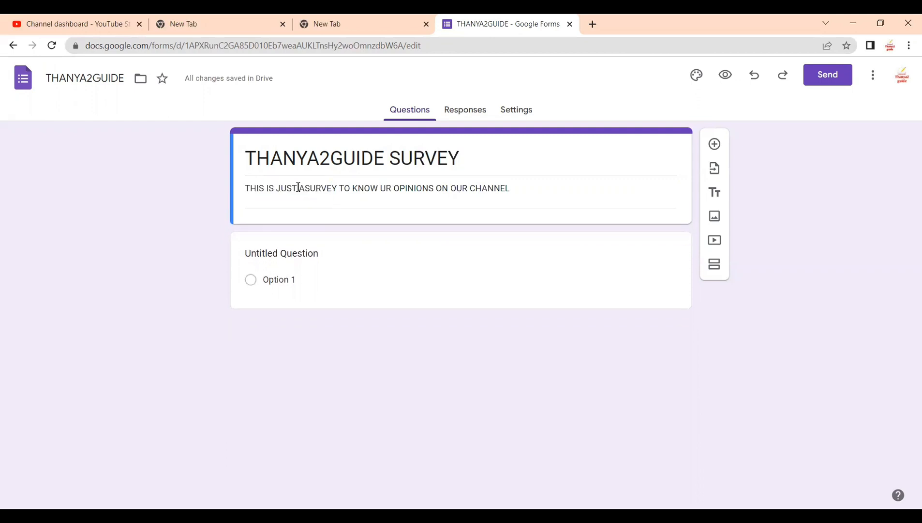
pyautogui.tripleClick(247, 187)
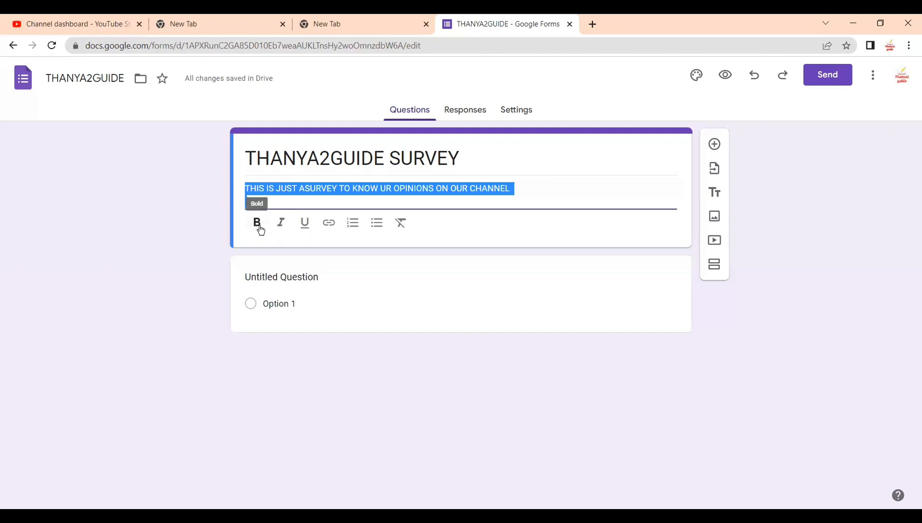
pyautogui.click(257, 223)
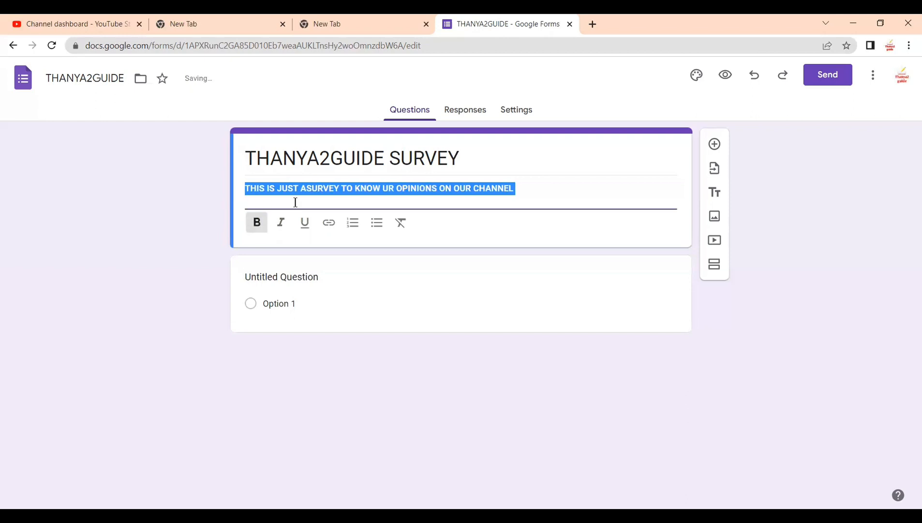
pyautogui.click(280, 223)
pyautogui.click(303, 226)
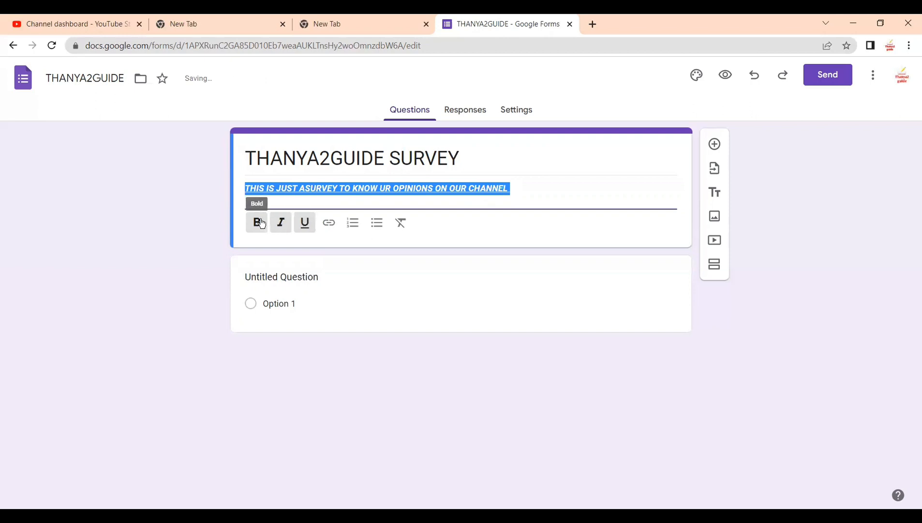
# Step: Remove the bold and underline from the form description and turn it into a bulleted list
pyautogui.click(260, 223)
pyautogui.click(312, 224)
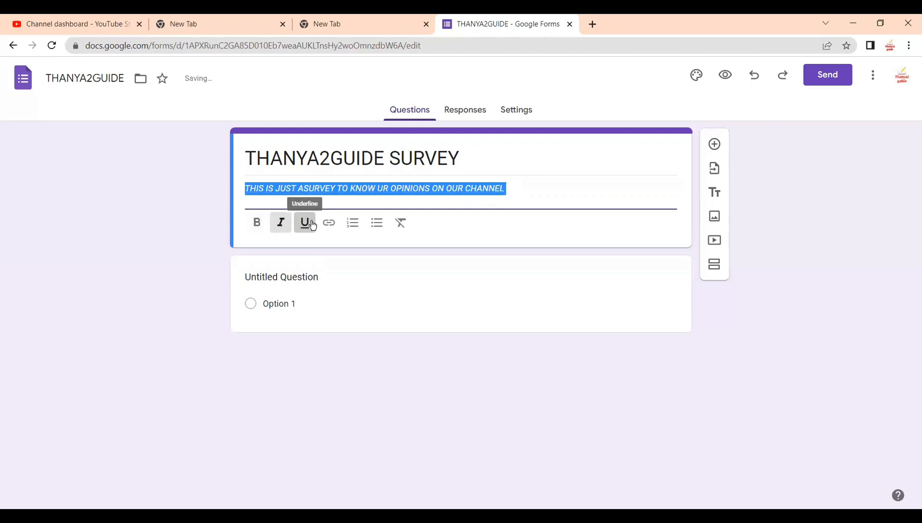
pyautogui.click(352, 224)
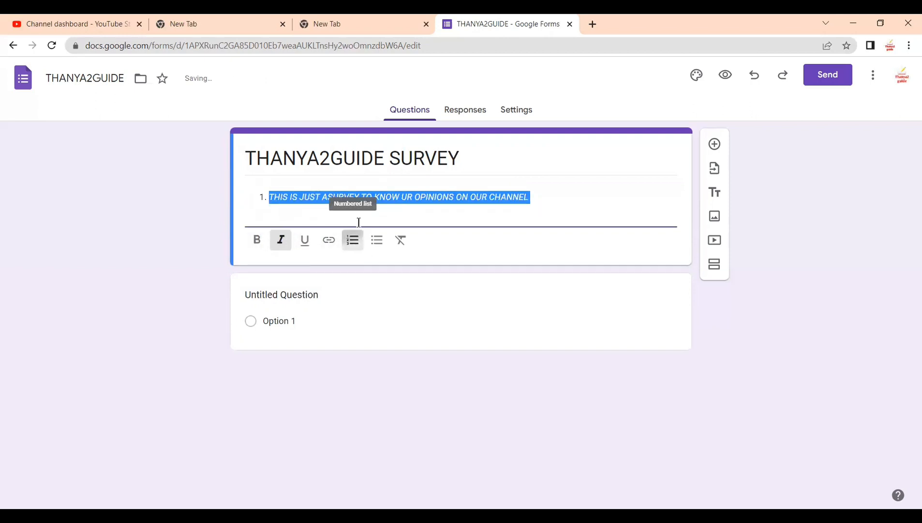
pyautogui.click(379, 244)
pyautogui.click(557, 200)
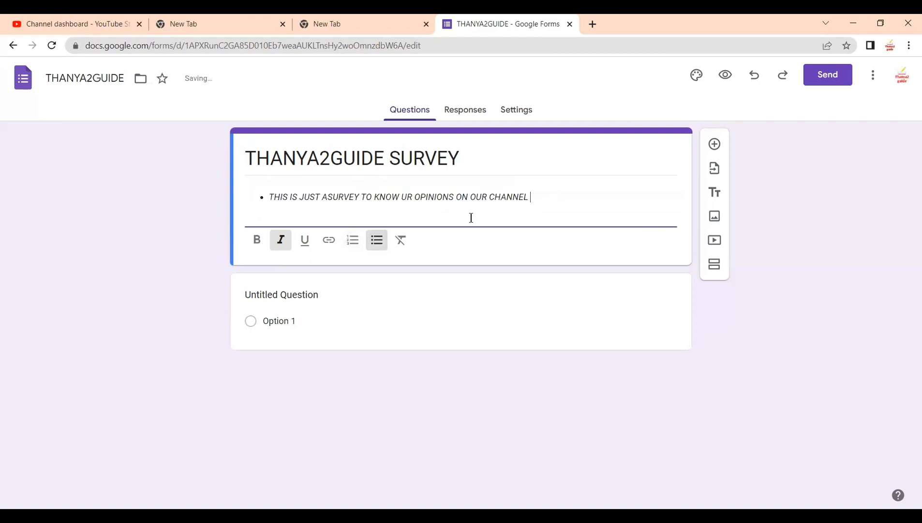
# Step: Replace the placeholder title of the first question with "NAME"
pyautogui.scroll(5, 414, 249)
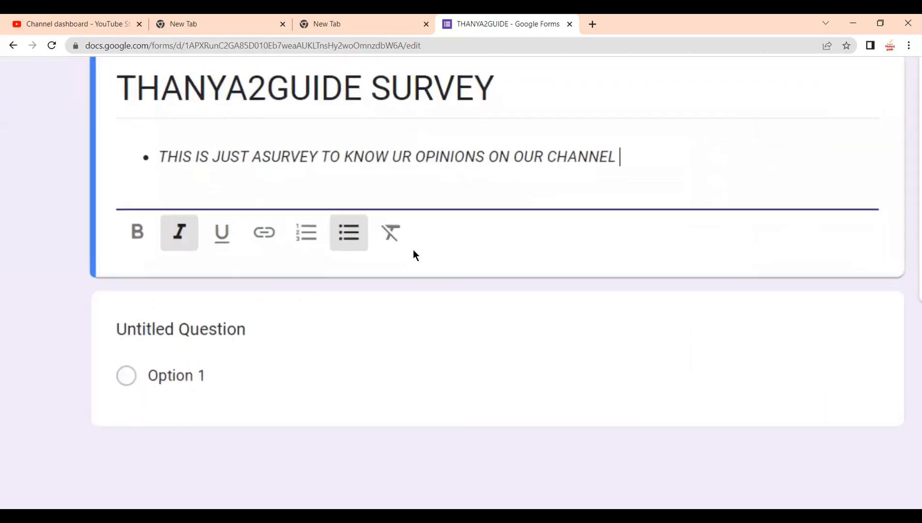
pyautogui.scroll(-5, 414, 249)
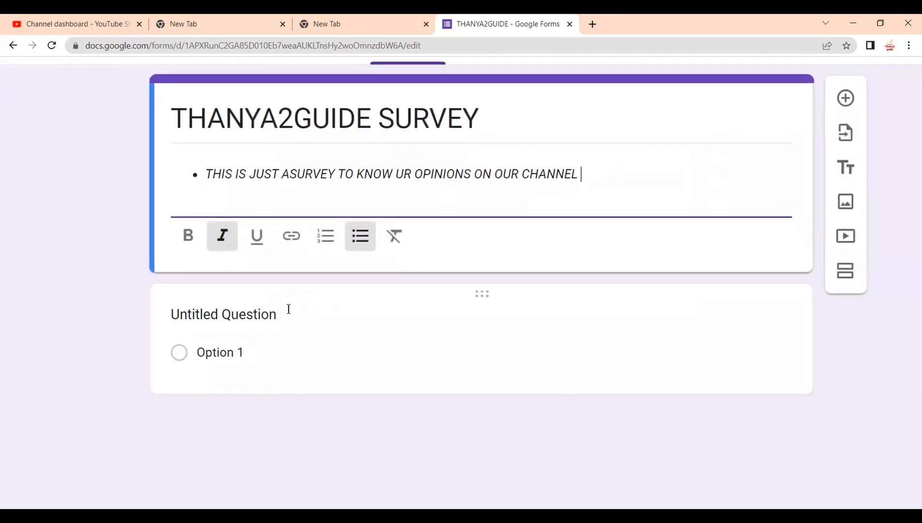
pyautogui.click(274, 311)
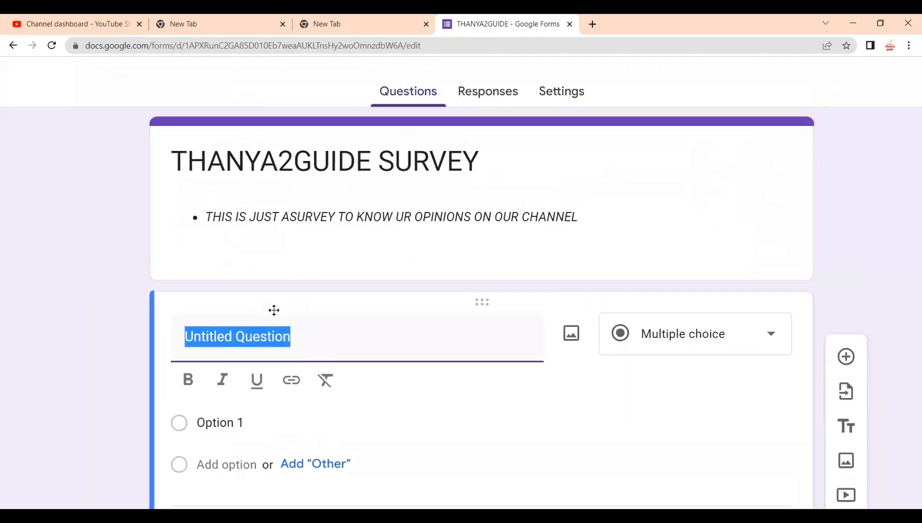
pyautogui.press('BackSpace')
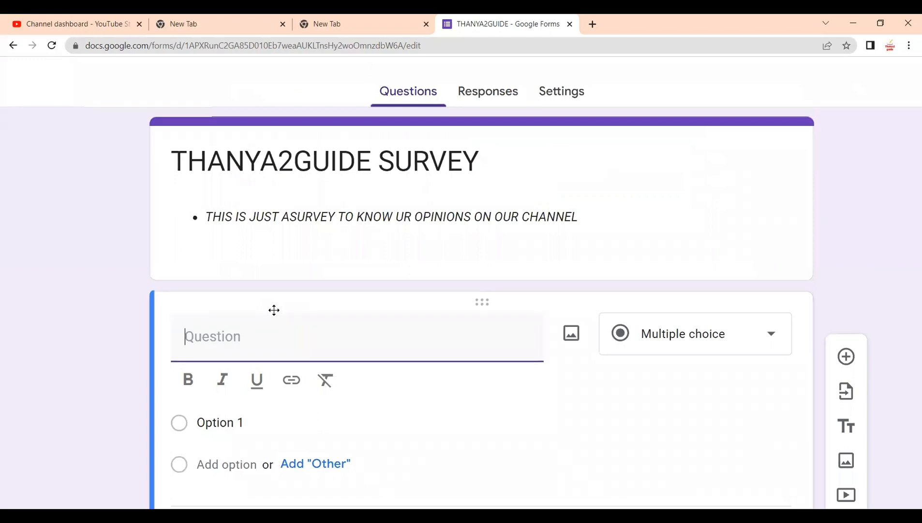
pyautogui.write('NAME')
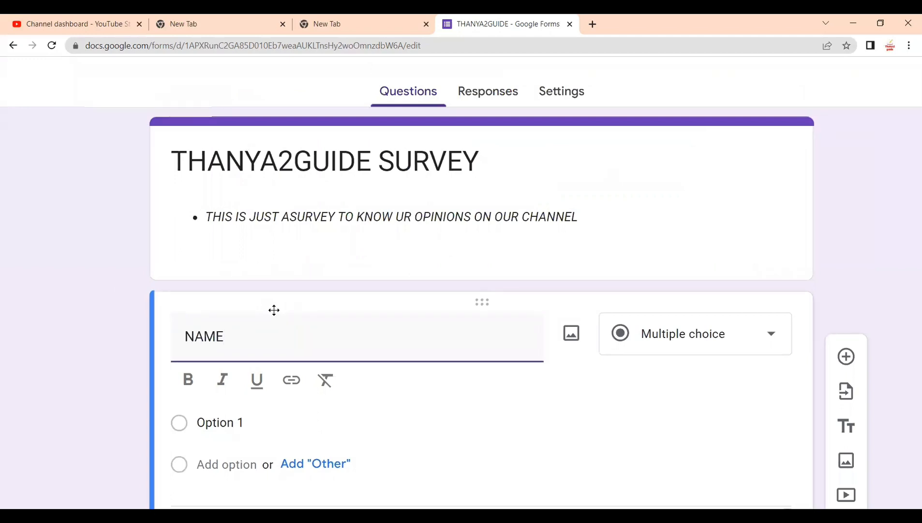
# Step: Change the NAME question's type from multiple choice to short answer
pyautogui.scroll(-3, 274, 309)
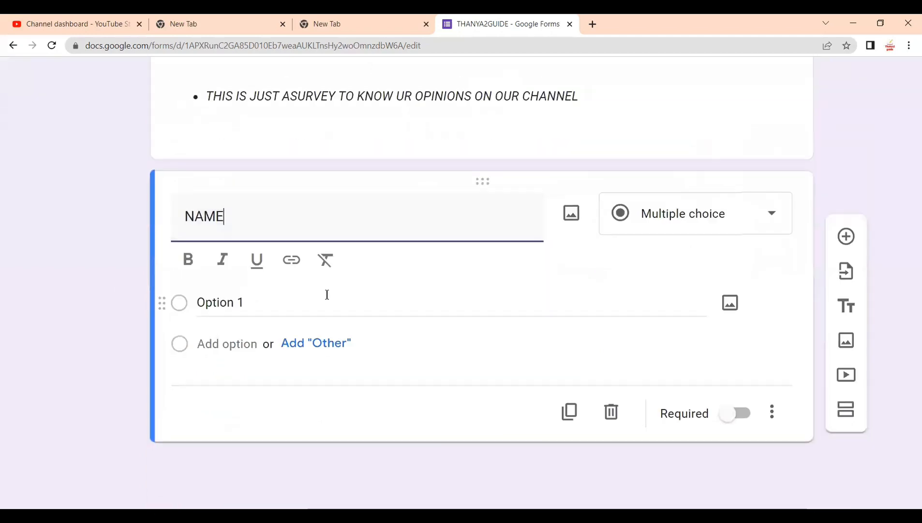
pyautogui.click(760, 214)
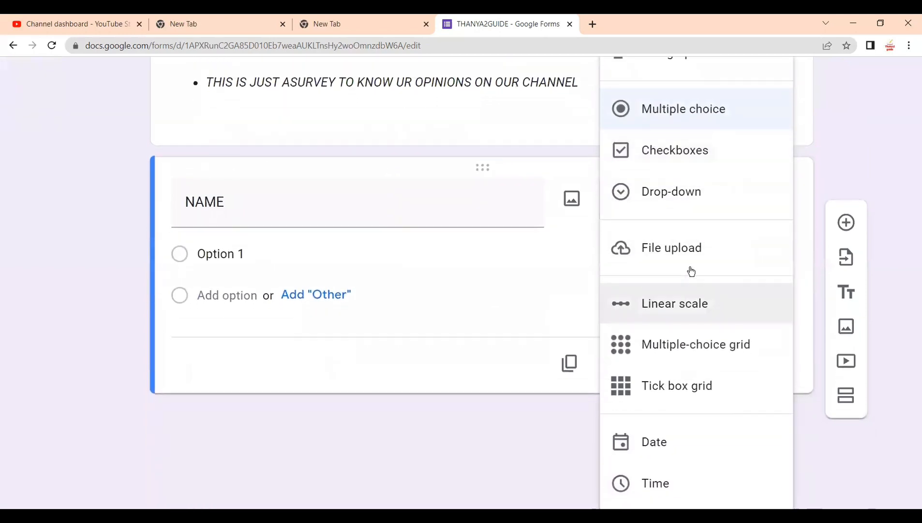
pyautogui.scroll(2, 691, 271)
pyautogui.click(572, 229)
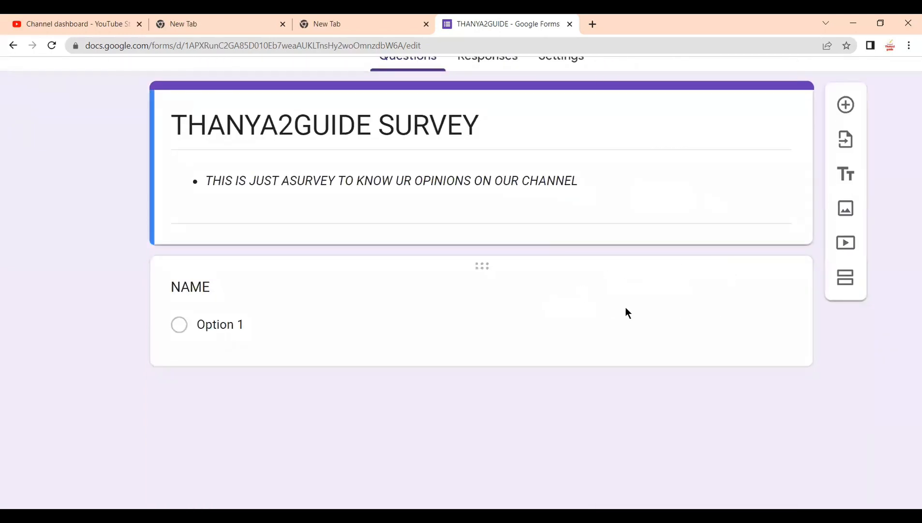
pyautogui.click(626, 312)
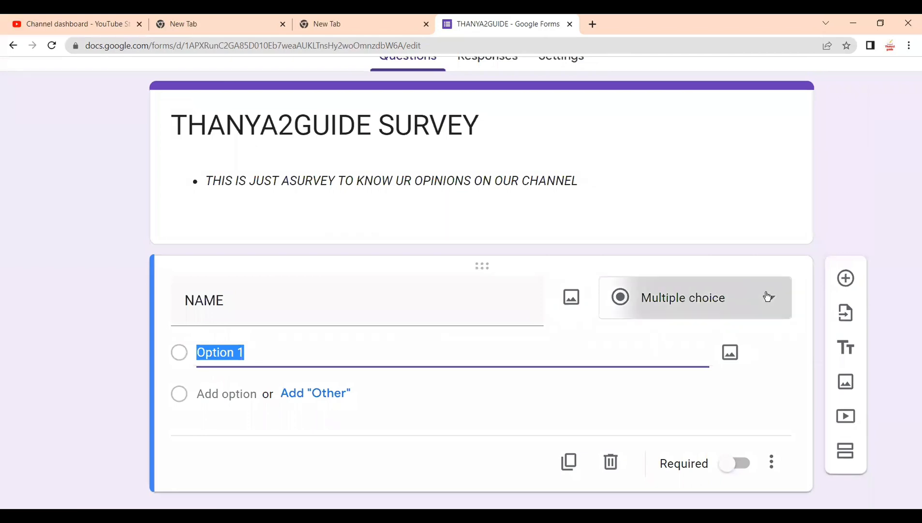
pyautogui.click(767, 296)
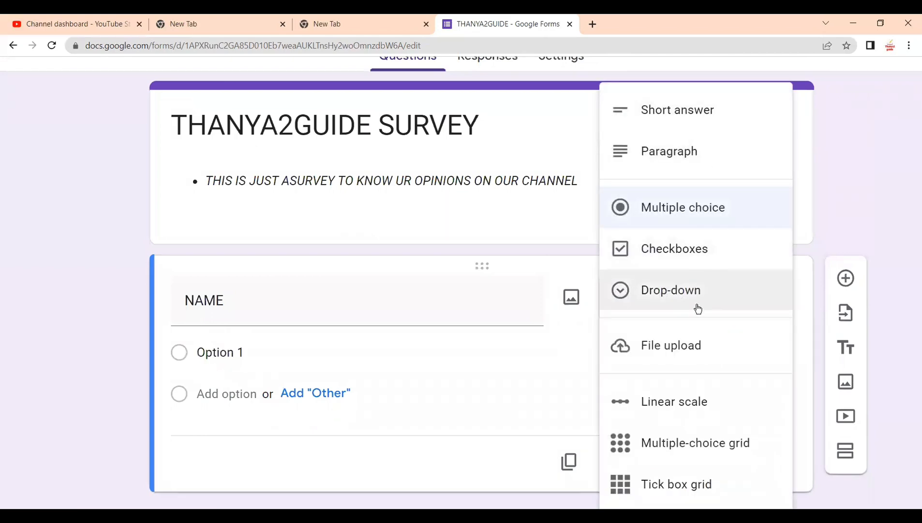
pyautogui.scroll(-3, 697, 310)
pyautogui.scroll(4, 692, 327)
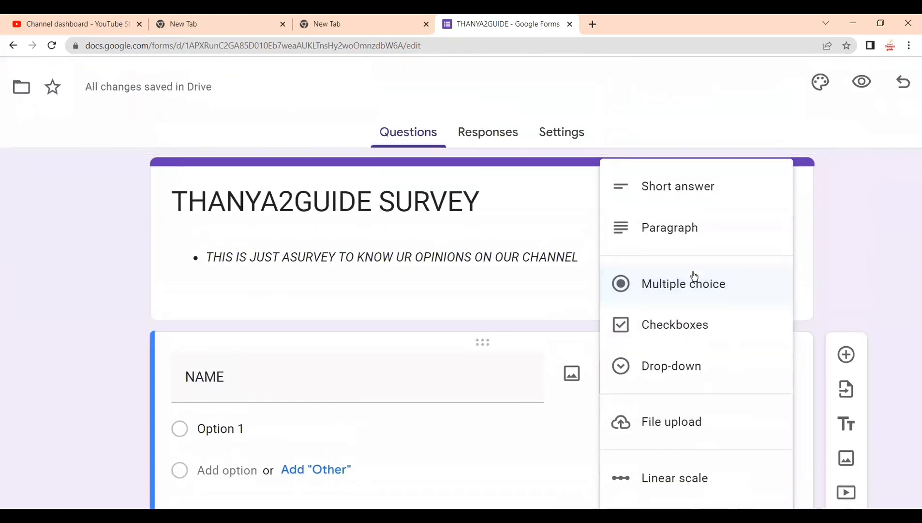
pyautogui.click(681, 199)
# Step: Make the NAME question required
pyautogui.scroll(-3, 629, 232)
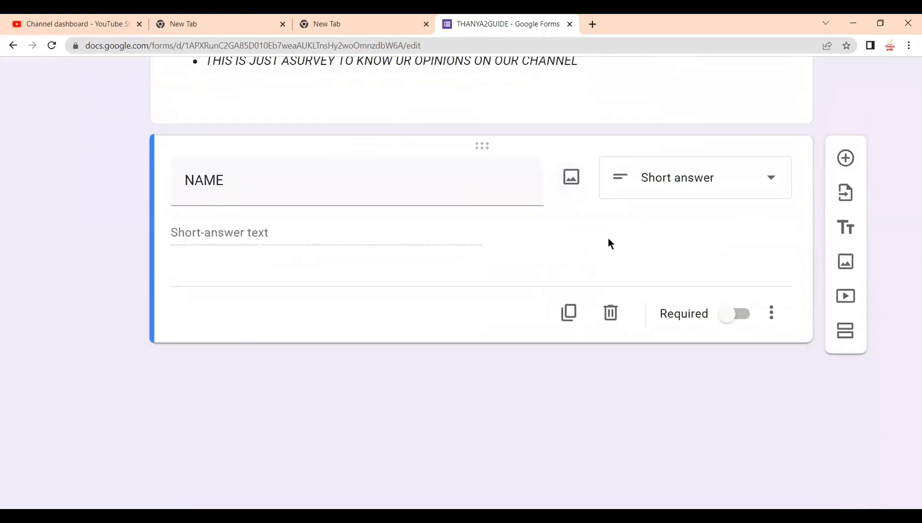
pyautogui.click(732, 317)
pyautogui.click(733, 318)
pyautogui.click(735, 323)
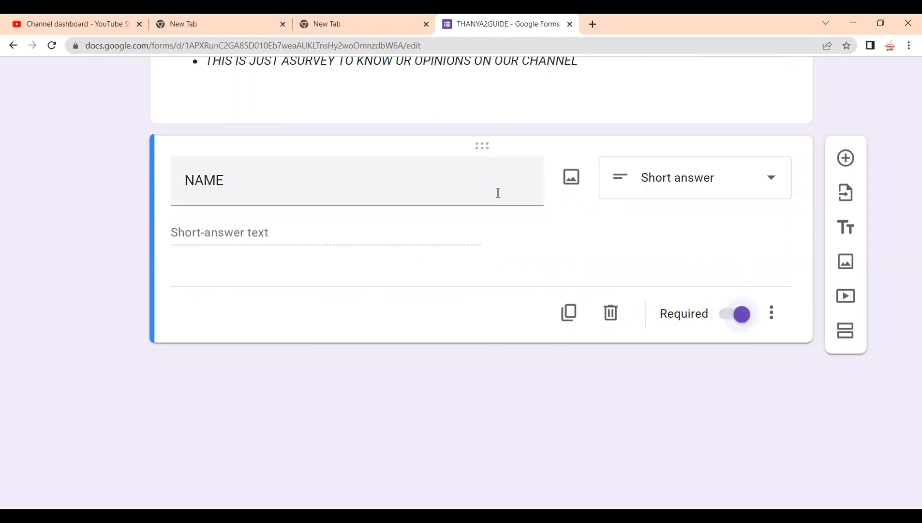
# Step: Add a new question below NAME and title it "AGE"
pyautogui.scroll(4, 495, 191)
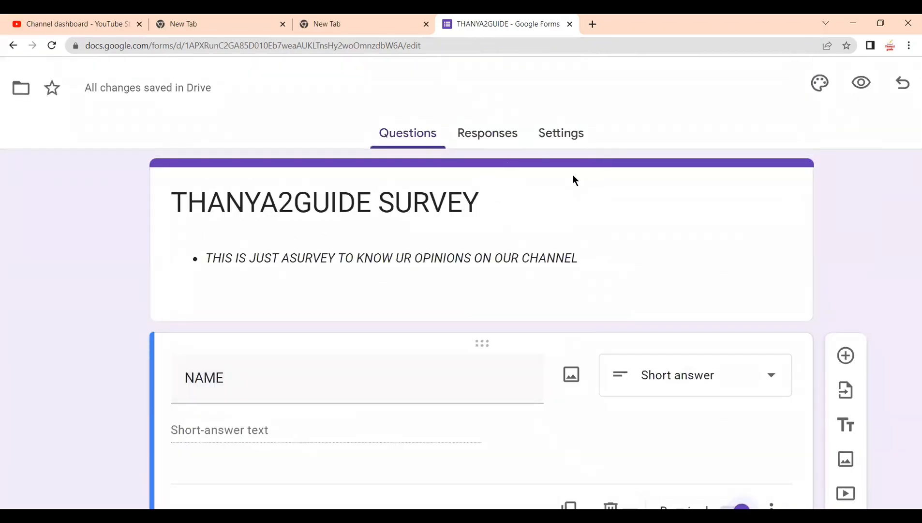
pyautogui.scroll(-3, 569, 180)
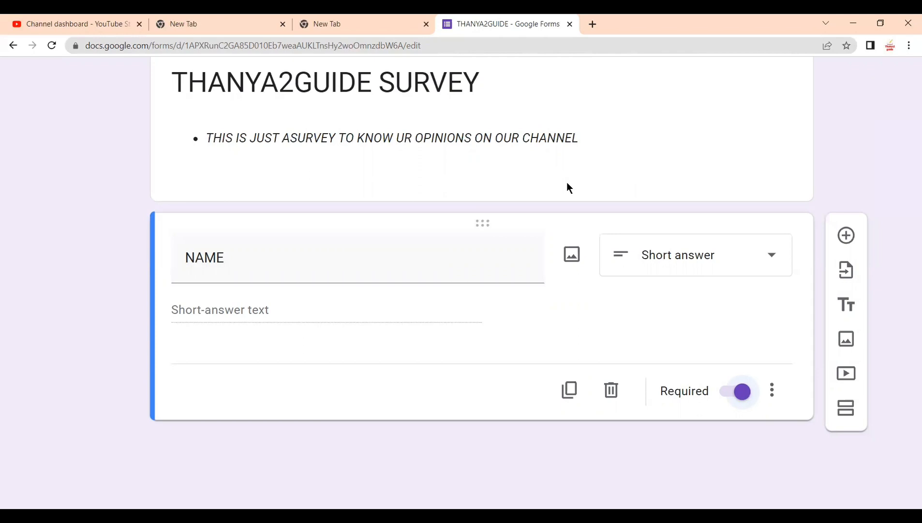
pyautogui.scroll(2, 567, 183)
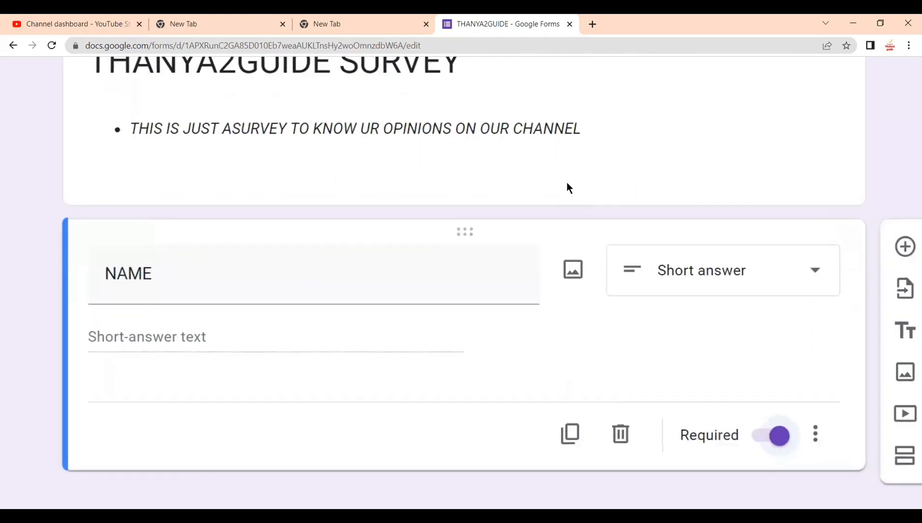
pyautogui.scroll(-3, 567, 183)
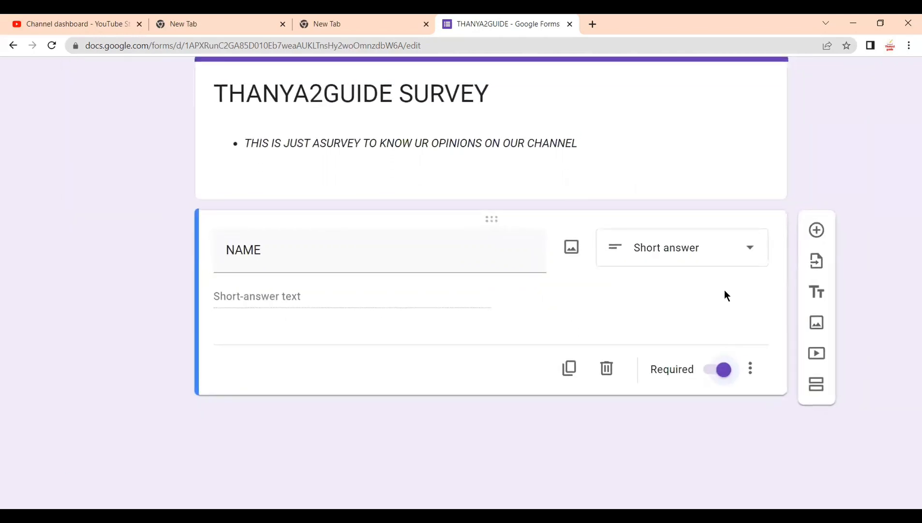
pyautogui.click(817, 230)
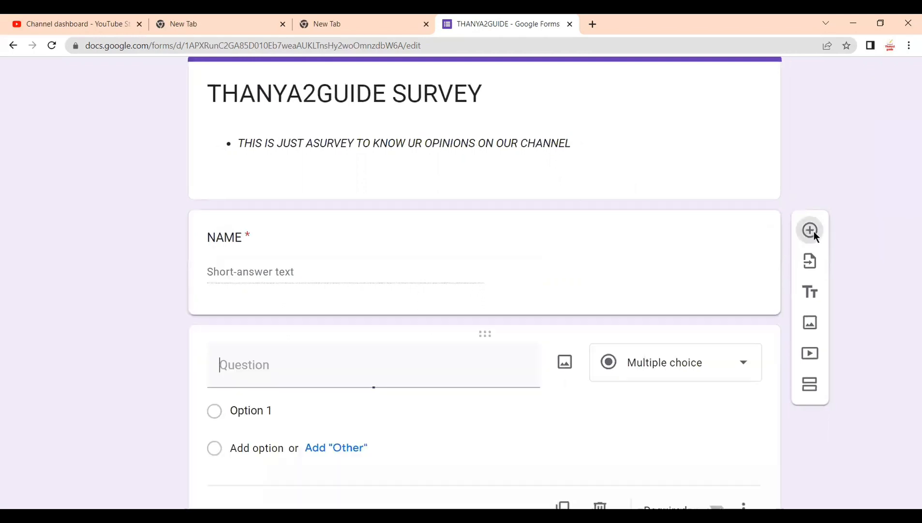
pyautogui.write('AGE')
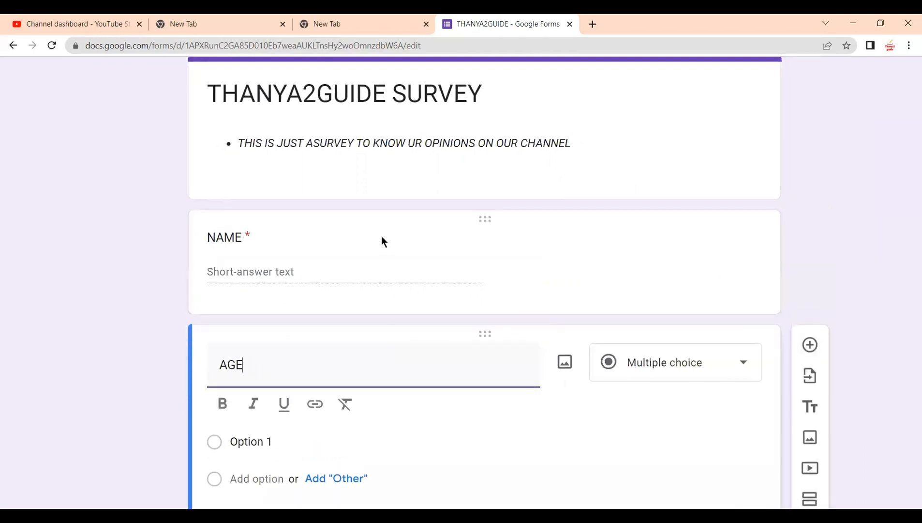
# Step: Check the answer types available for the AGE question and make the question required
pyautogui.scroll(-1, 403, 208)
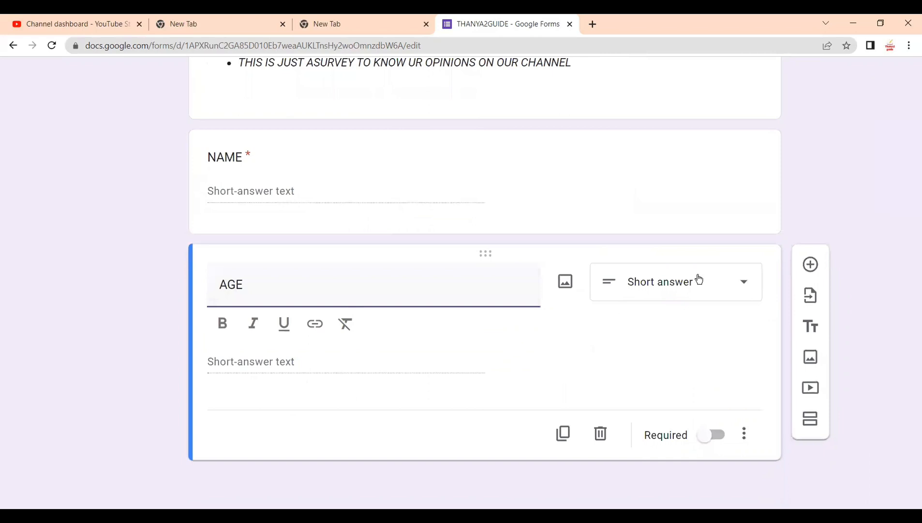
pyautogui.click(718, 284)
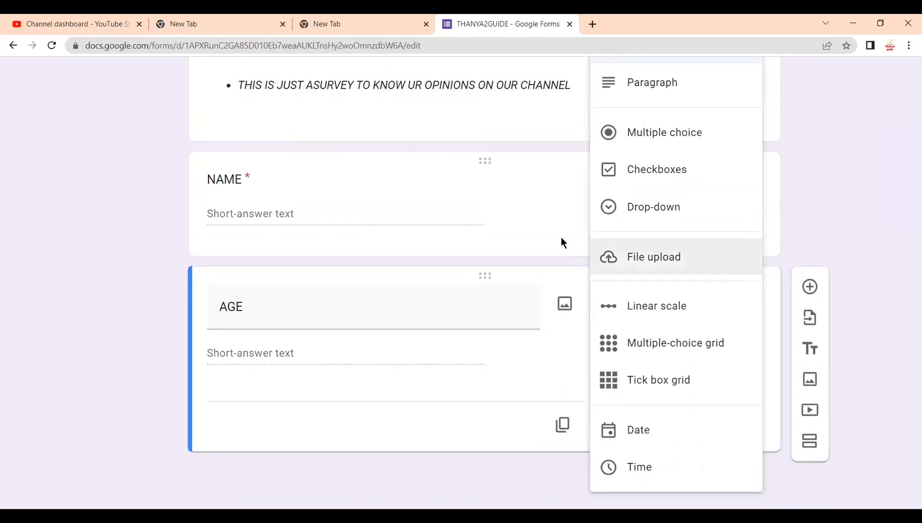
pyautogui.click(562, 242)
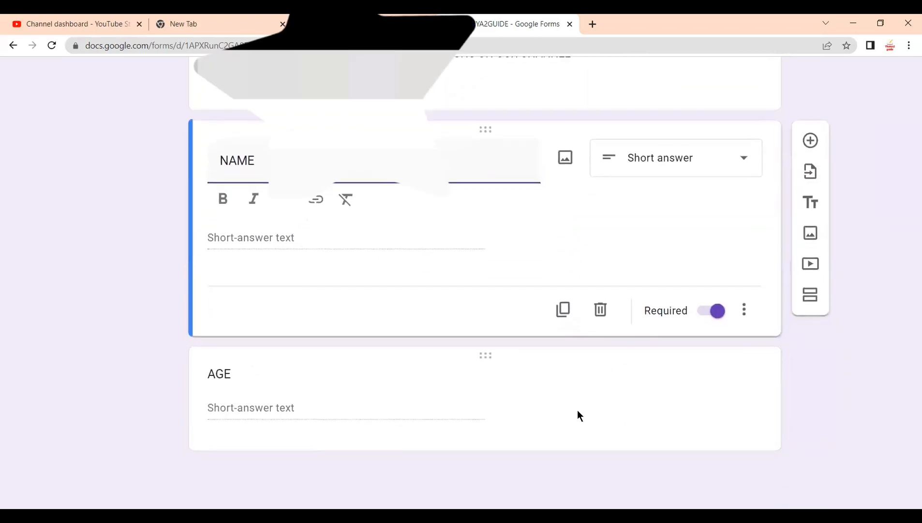
pyautogui.click(572, 411)
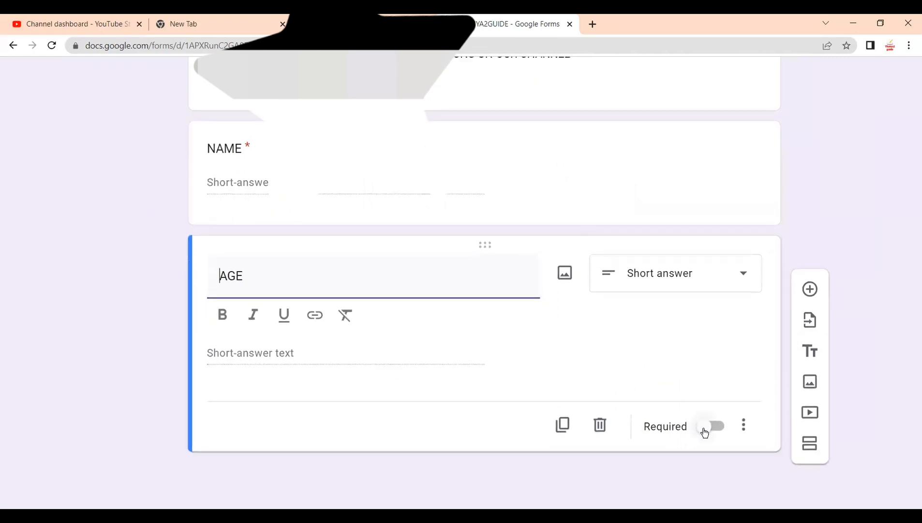
pyautogui.click(704, 432)
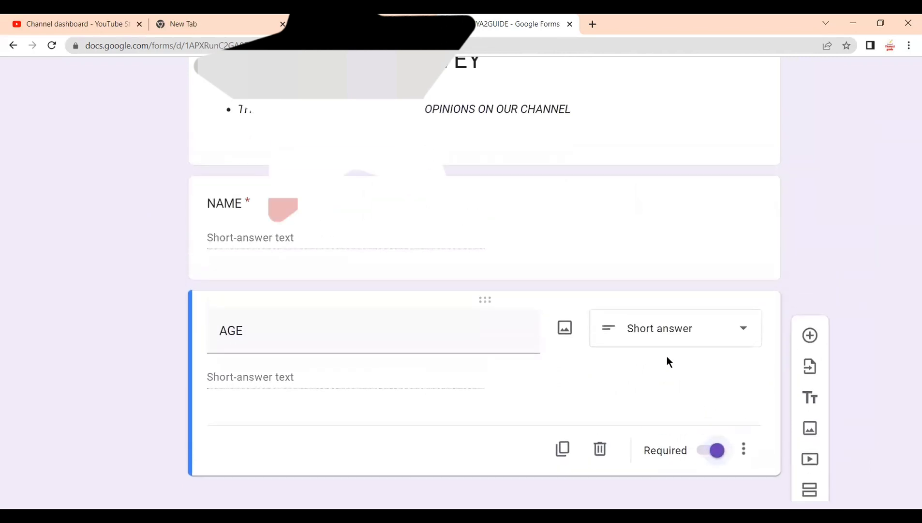
# Step: Preview the form, try the NAME and AGE answer fields without filling them in, and close the preview
pyautogui.scroll(3, 668, 361)
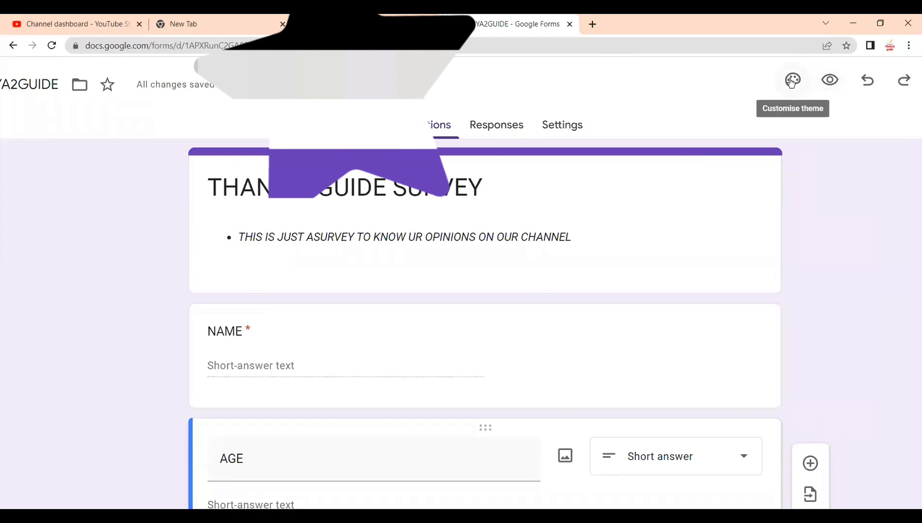
pyautogui.click(830, 80)
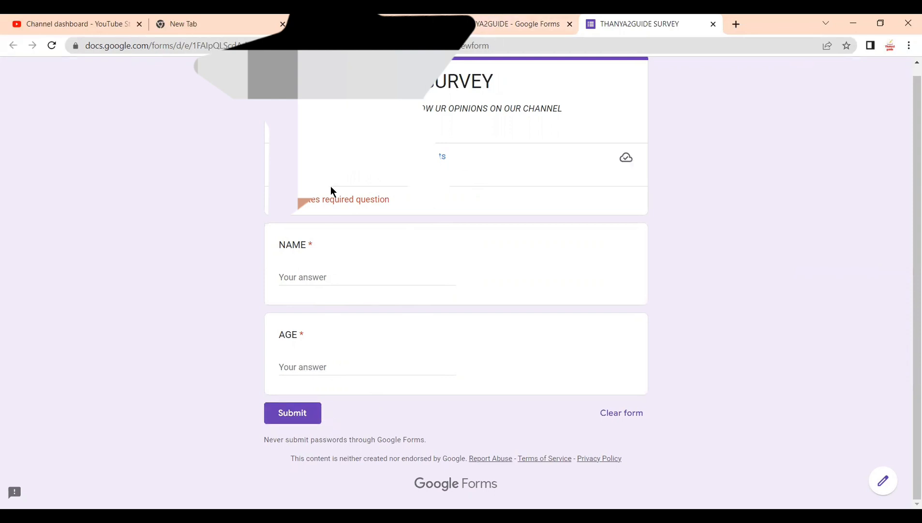
pyautogui.click(309, 277)
pyautogui.click(311, 367)
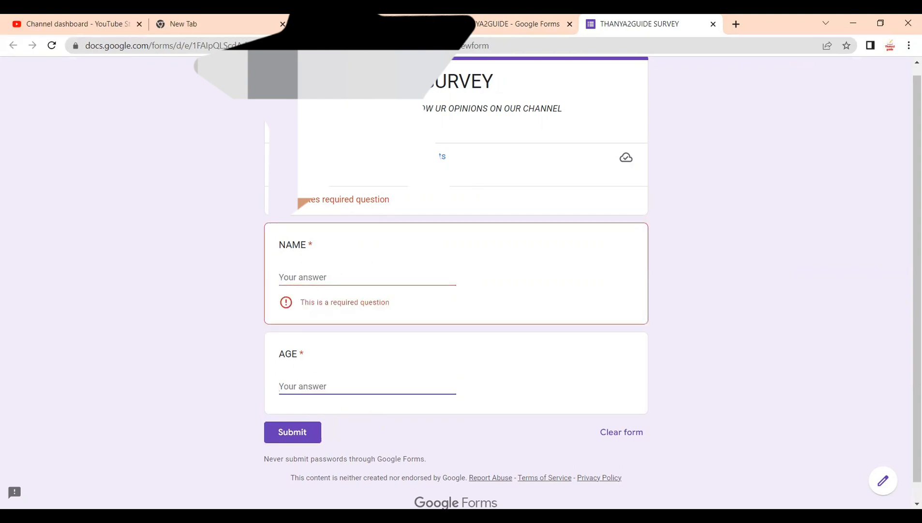
pyautogui.click(500, 17)
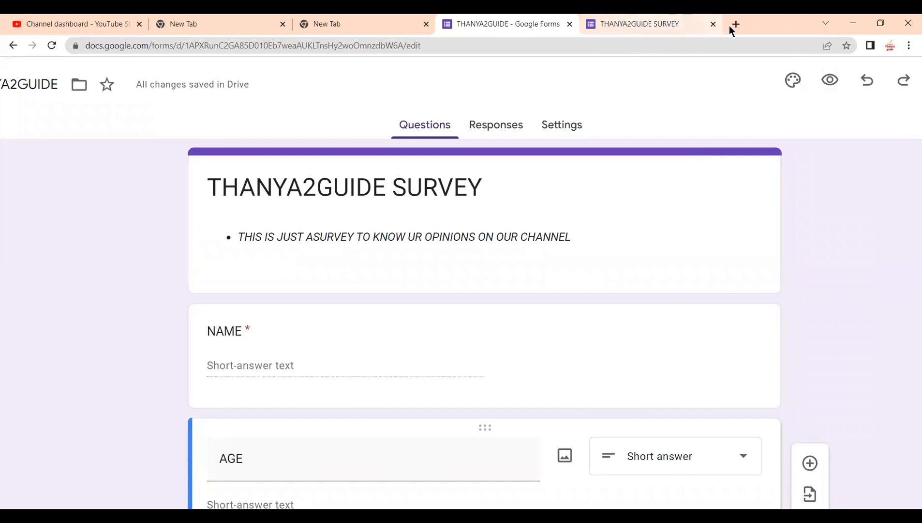
pyautogui.click(713, 23)
# Step: Add a new question below AGE and title it "Are you a subcriber"
pyautogui.scroll(-3, 496, 337)
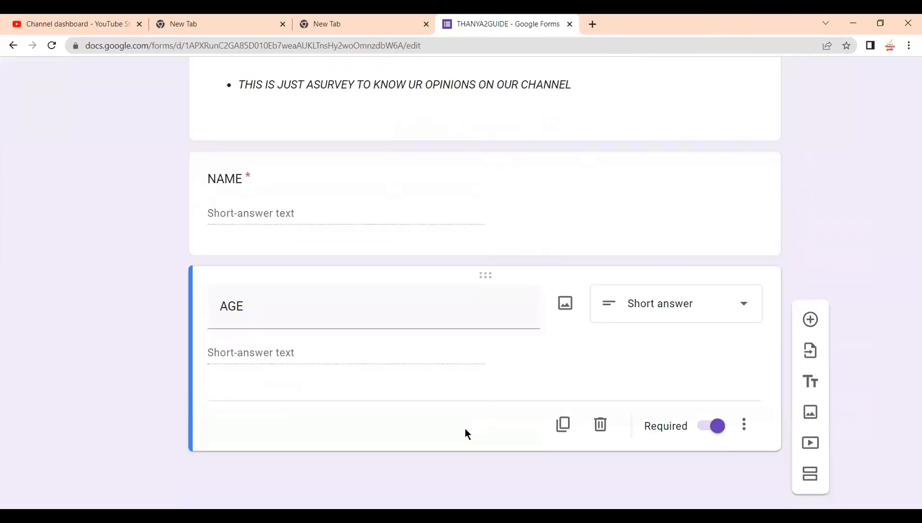
pyautogui.click(810, 318)
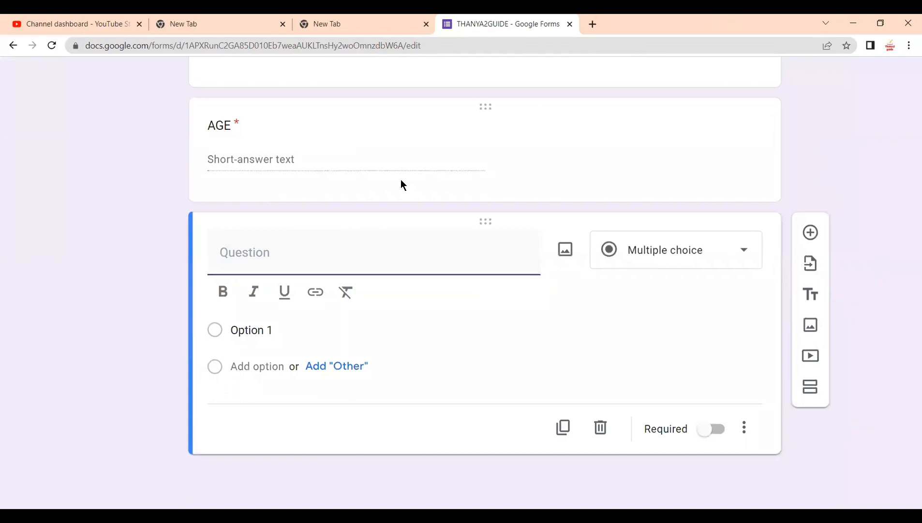
pyautogui.write('Are ')
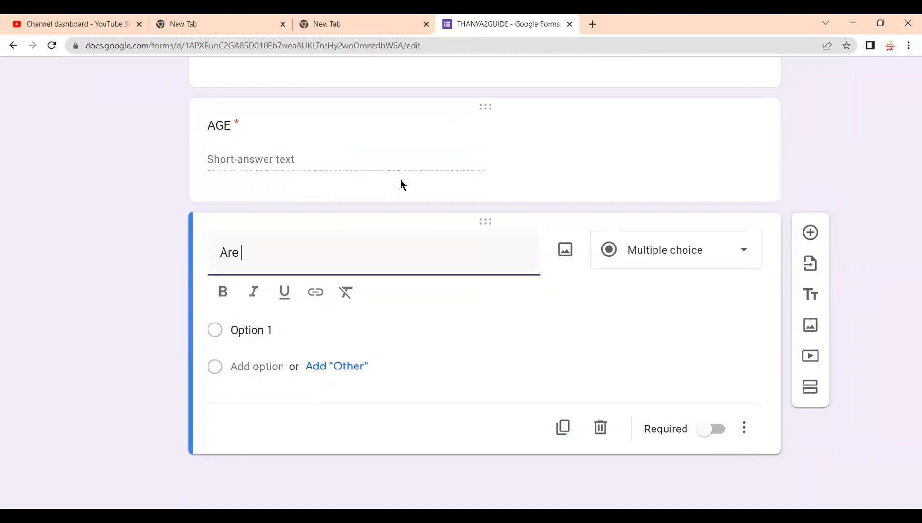
pyautogui.write('you a subcriber')
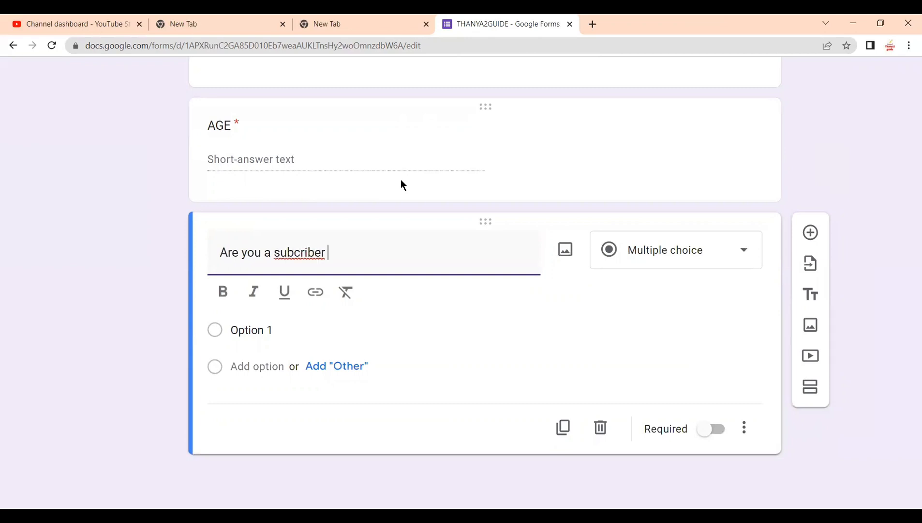
# Step: Correct the spelling in the new question's title so it reads "Are you a subscriber"
pyautogui.click(307, 253)
pyautogui.write('s')
pyautogui.press('BackSpace')
pyautogui.press('BackSpace')
pyautogui.press('BackSpace')
pyautogui.press('BackSpace')
pyautogui.write('scri')
pyautogui.click(329, 253)
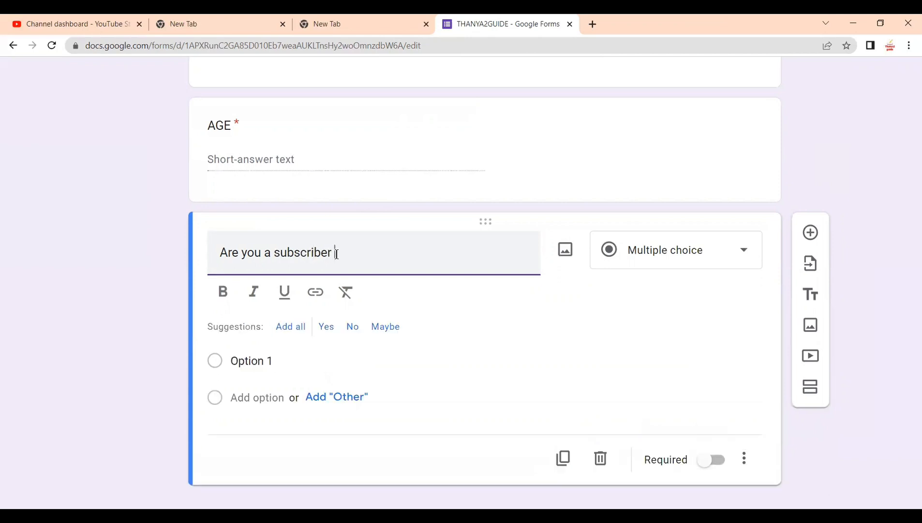
# Step: Change the AGE question to multiple choice and give it the options "yes" and "no"
pyautogui.click(747, 251)
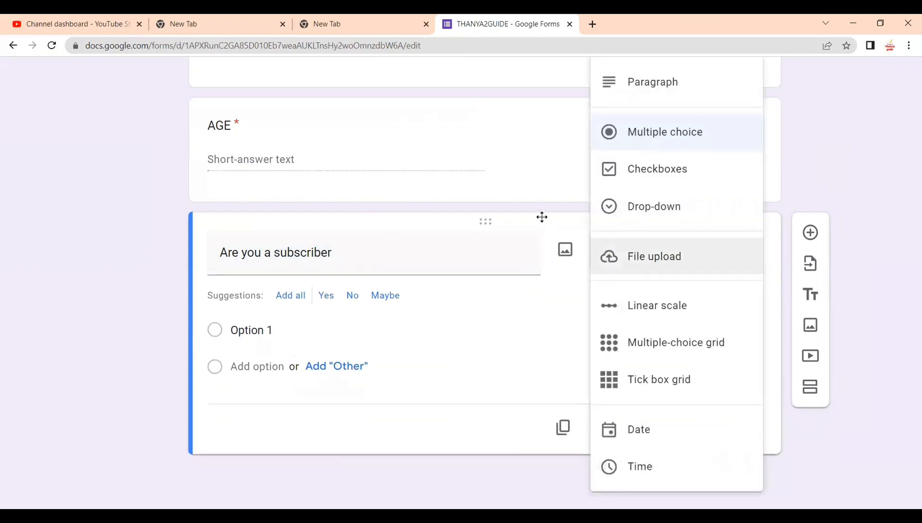
pyautogui.click(537, 200)
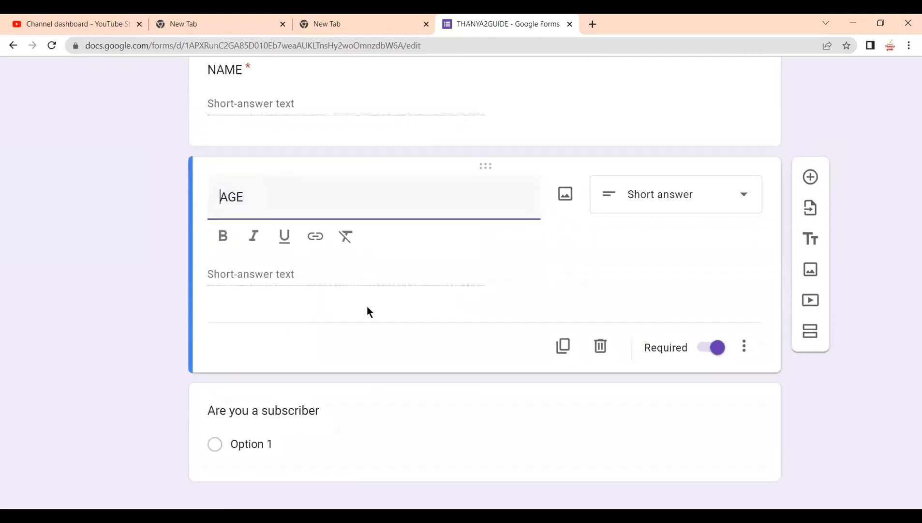
pyautogui.click(282, 274)
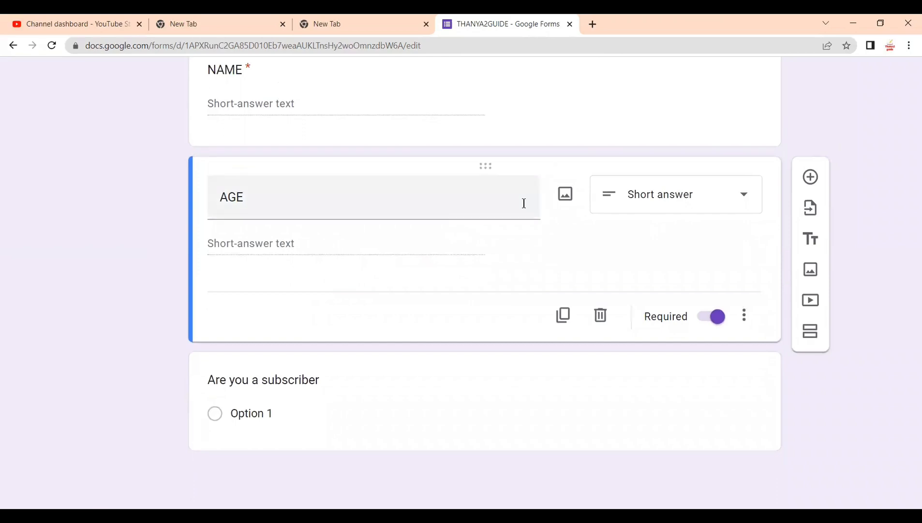
pyautogui.click(650, 195)
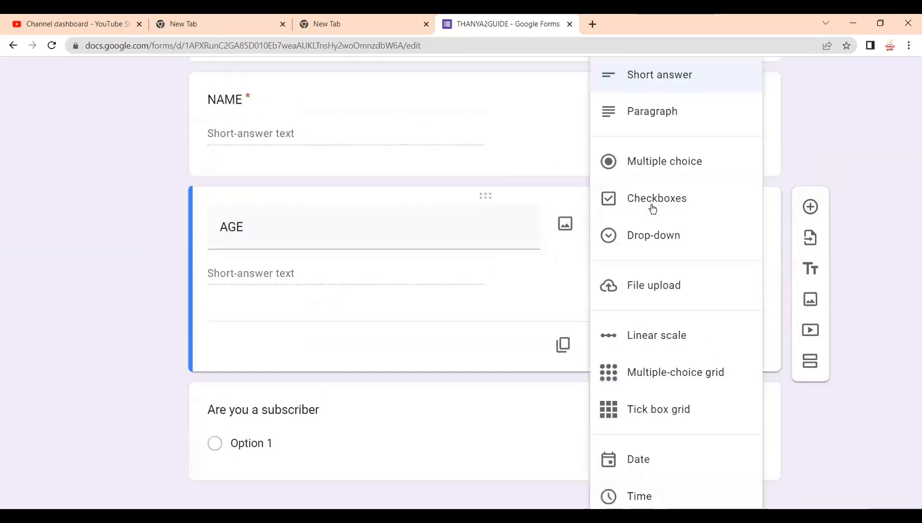
pyautogui.click(648, 161)
pyautogui.click(289, 271)
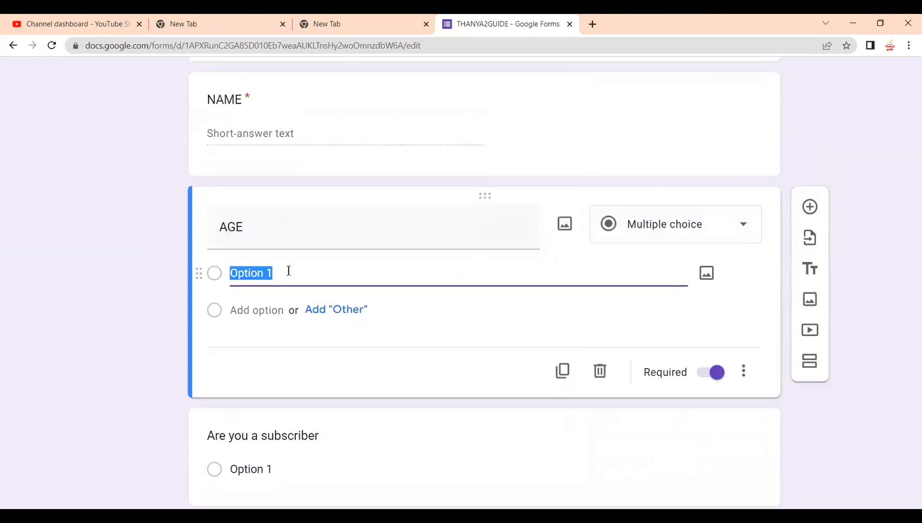
pyautogui.press('BackSpace')
pyautogui.write('yes')
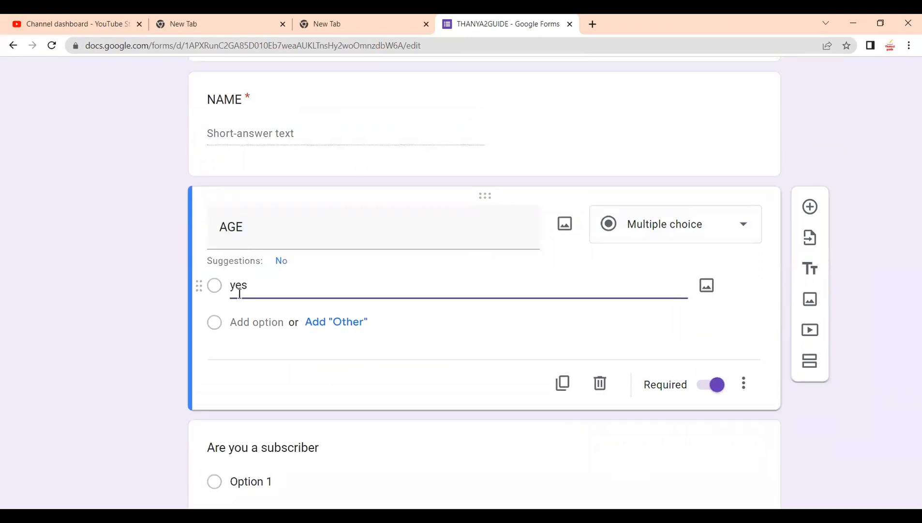
pyautogui.click(244, 322)
pyautogui.write('no')
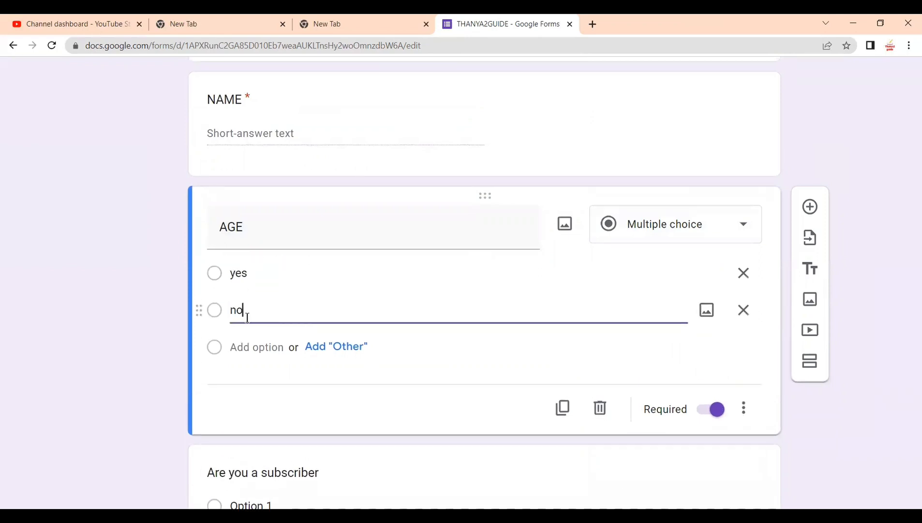
pyautogui.doubleClick(413, 303)
pyautogui.scroll(-1, 600, 351)
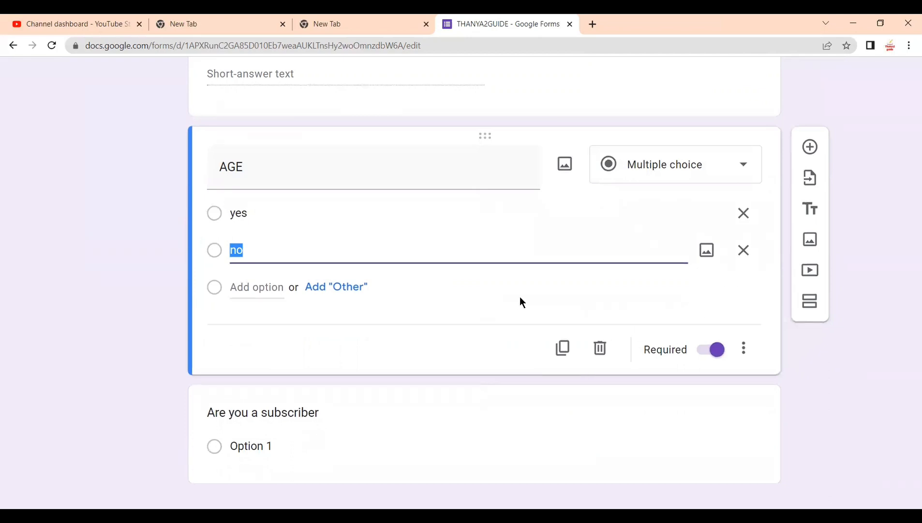
pyautogui.click(378, 298)
pyautogui.click(256, 287)
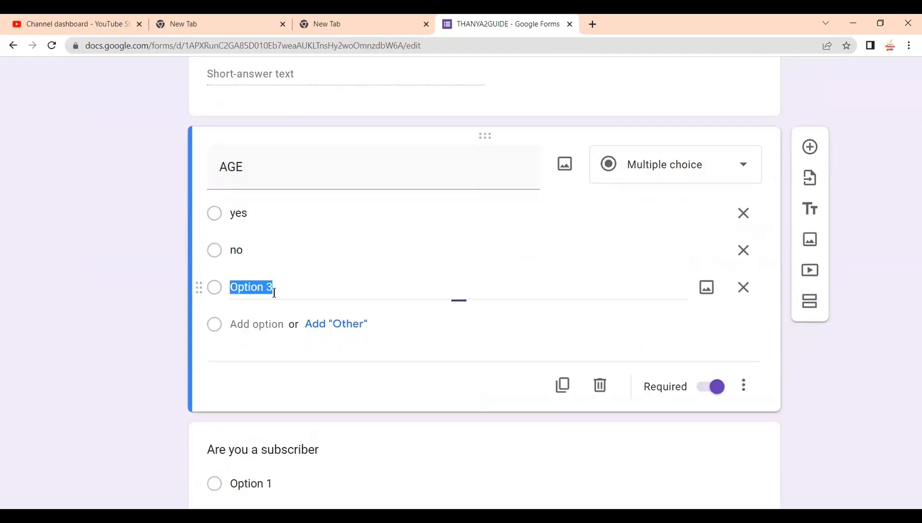
pyautogui.click(744, 287)
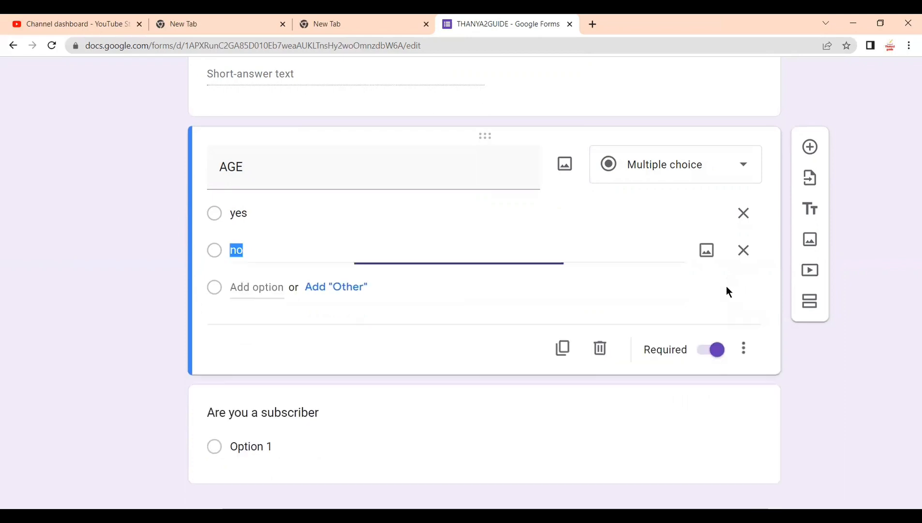
# Step: Customize the form's theme with the purple flower header image from the Work and School collection, and close the theme settings
pyautogui.scroll(4, 376, 305)
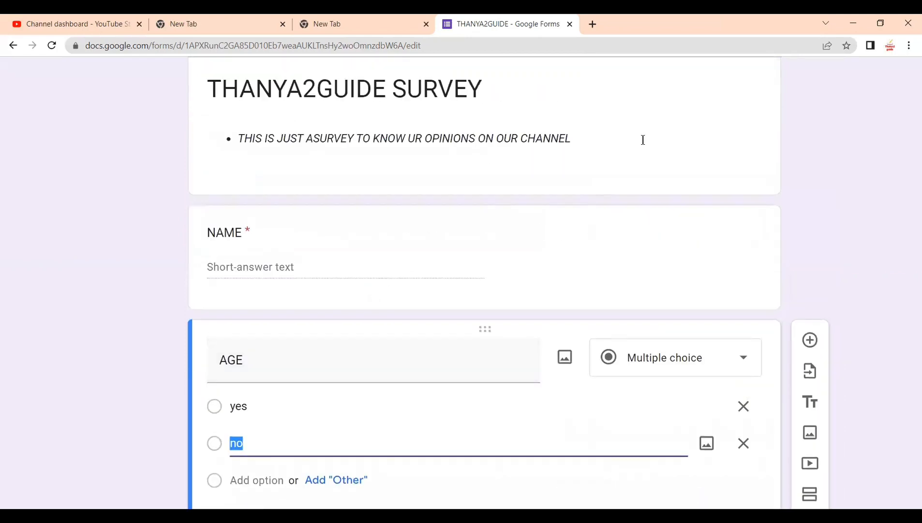
pyautogui.click(643, 140)
pyautogui.scroll(2, 463, 250)
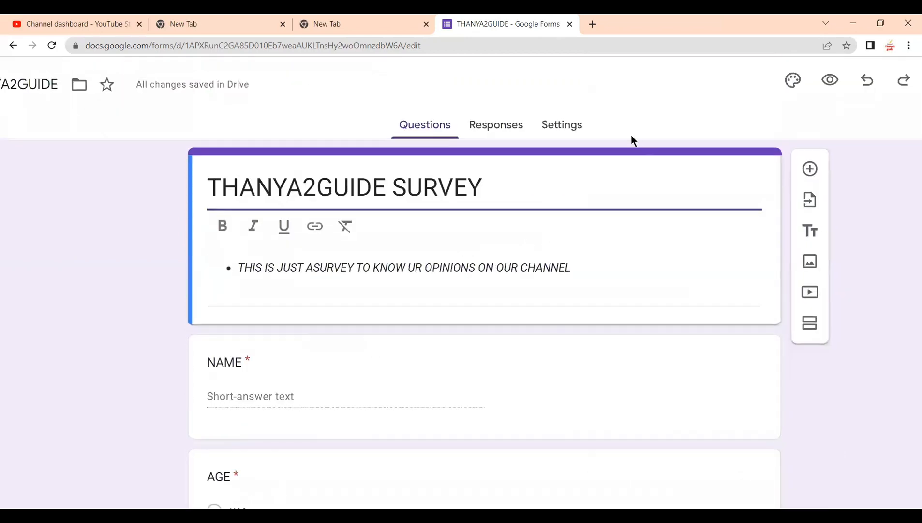
pyautogui.click(793, 80)
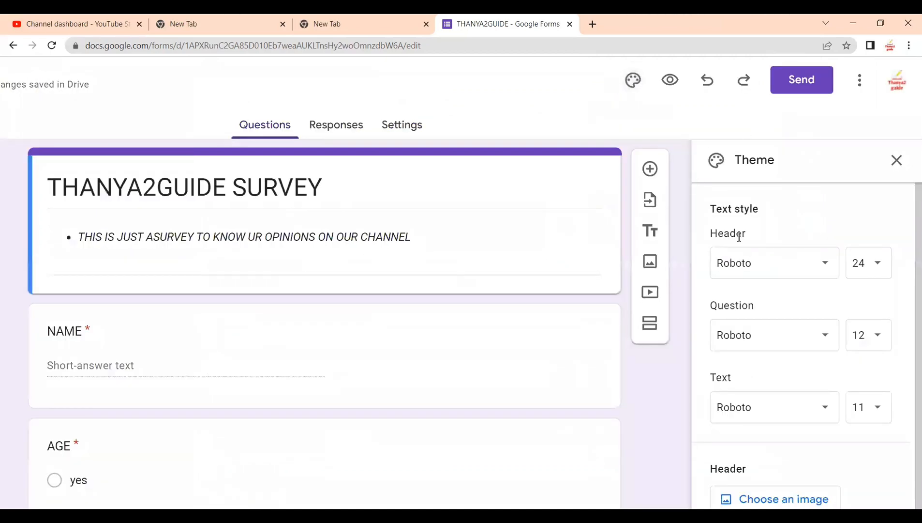
pyautogui.scroll(-5, 739, 261)
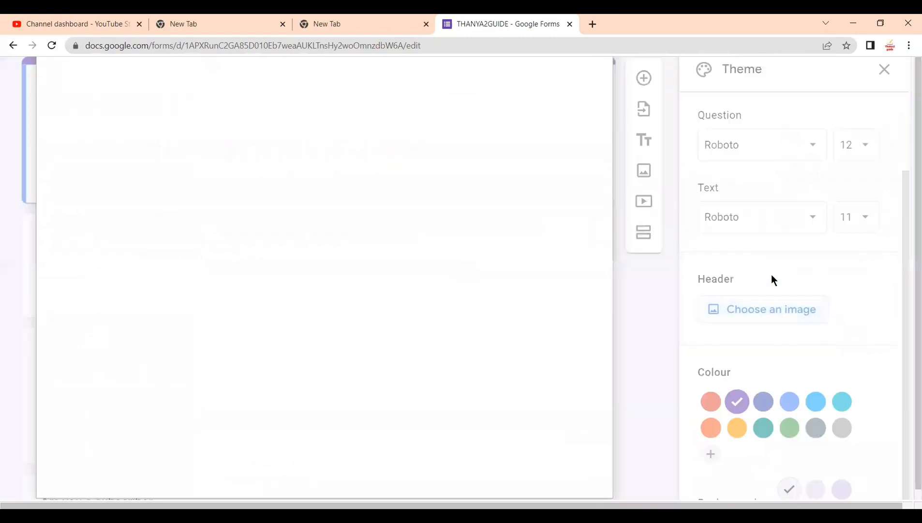
pyautogui.click(771, 308)
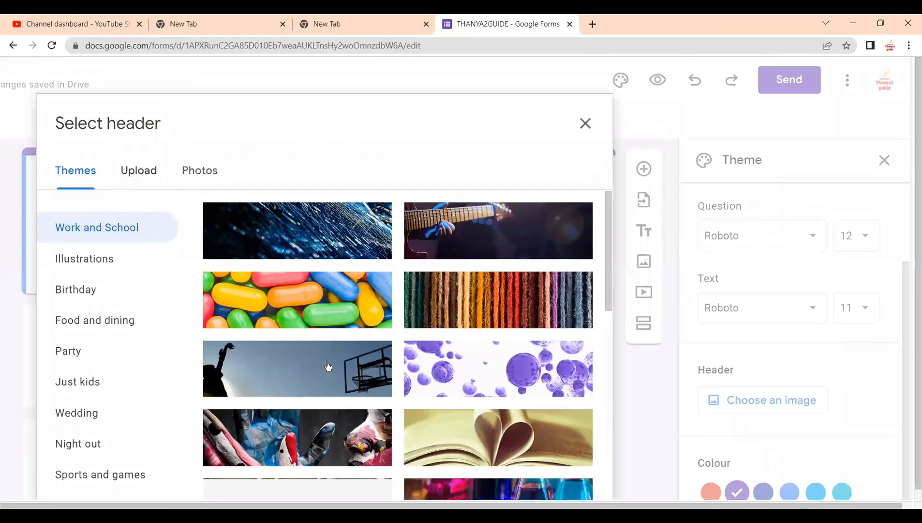
pyautogui.scroll(-5, 435, 363)
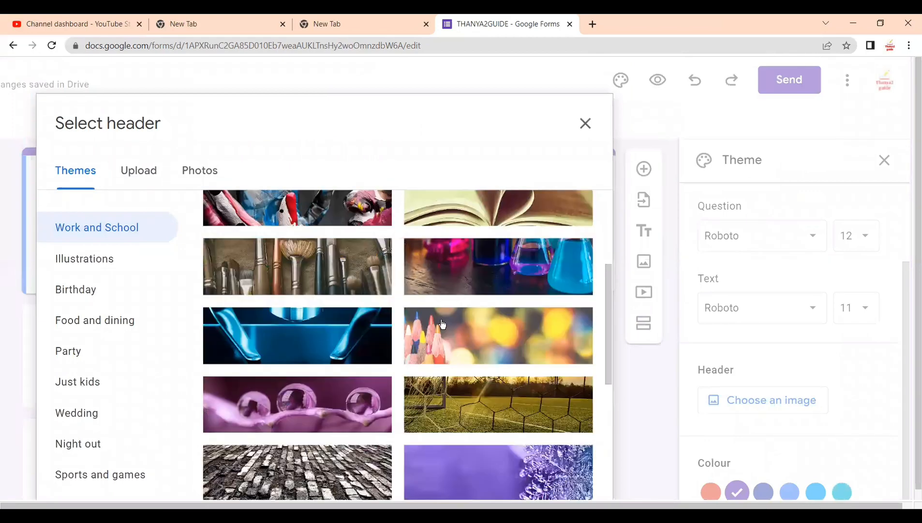
pyautogui.scroll(-4, 421, 319)
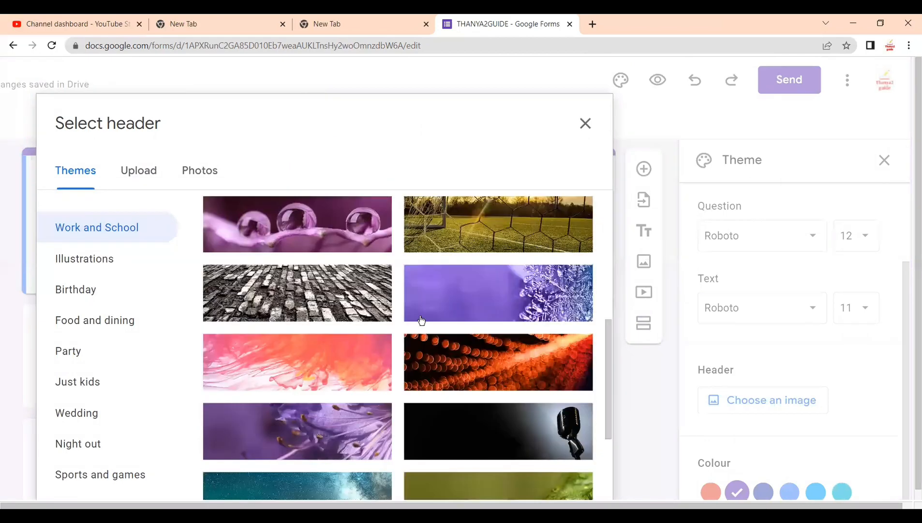
pyautogui.scroll(-5, 412, 322)
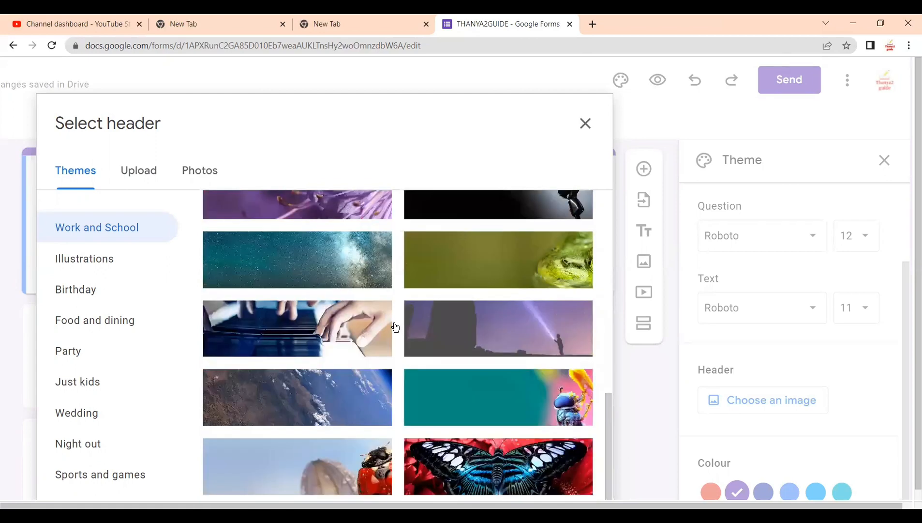
pyautogui.scroll(2, 383, 327)
pyautogui.click(359, 320)
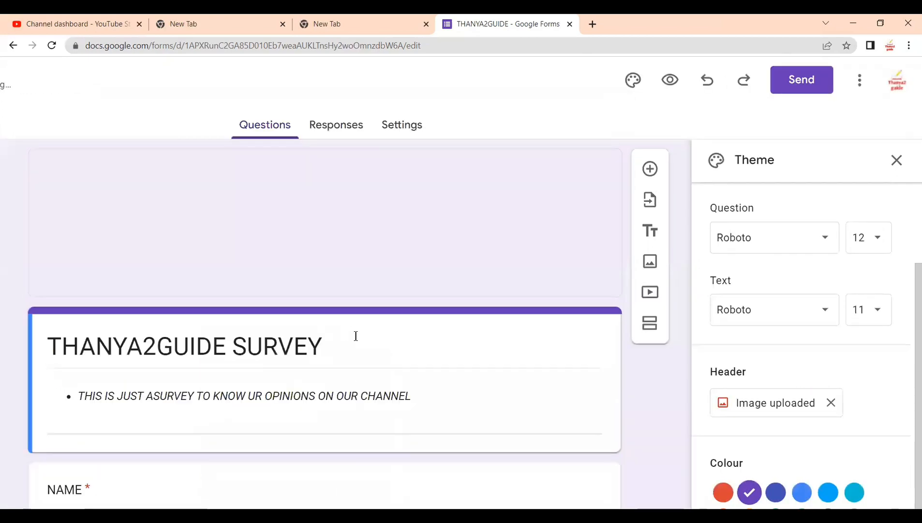
pyautogui.scroll(-2, 396, 304)
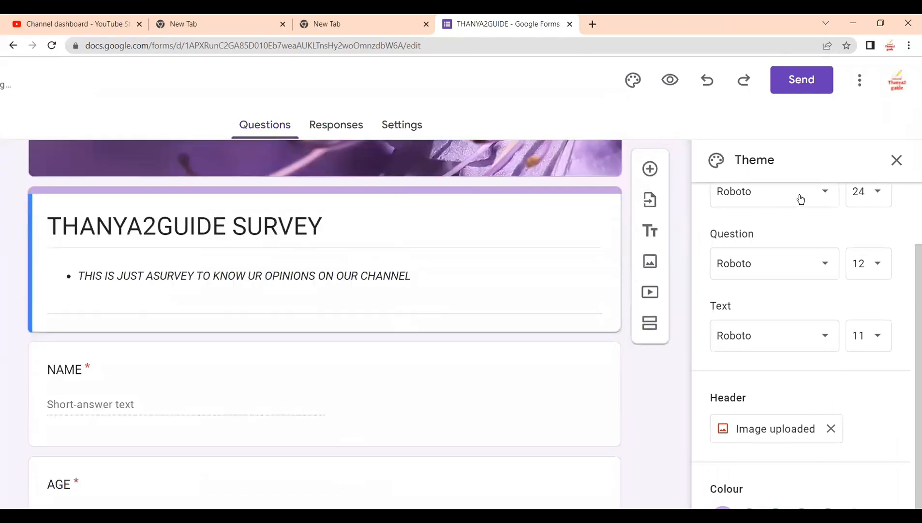
pyautogui.click(896, 160)
pyautogui.scroll(2, 351, 419)
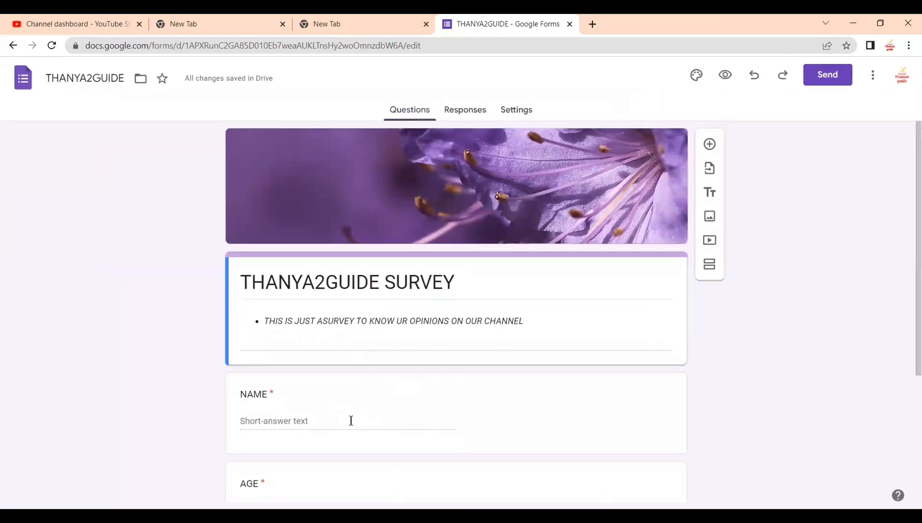
# Step: Look over the form's header image, title, description and first questions
pyautogui.scroll(-1, 351, 413)
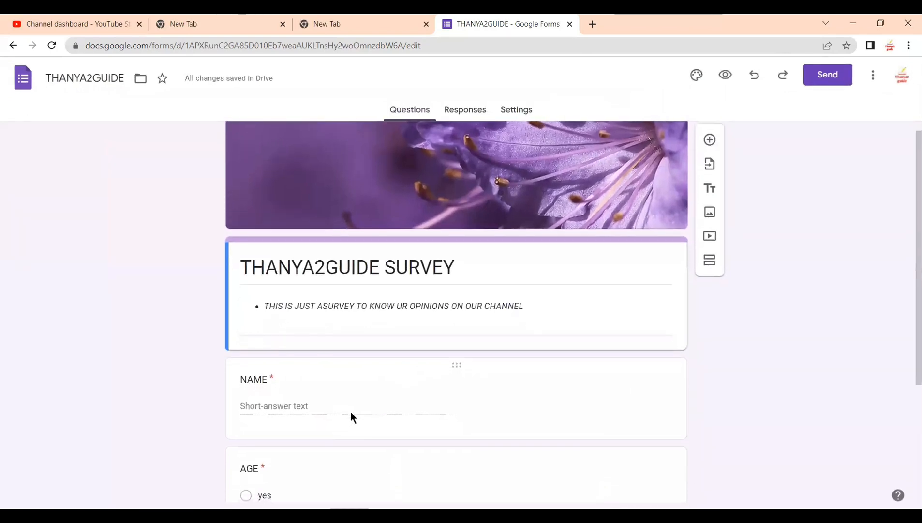
pyautogui.scroll(1, 352, 413)
pyautogui.scroll(3, 351, 413)
pyautogui.hscroll(1, 351, 412)
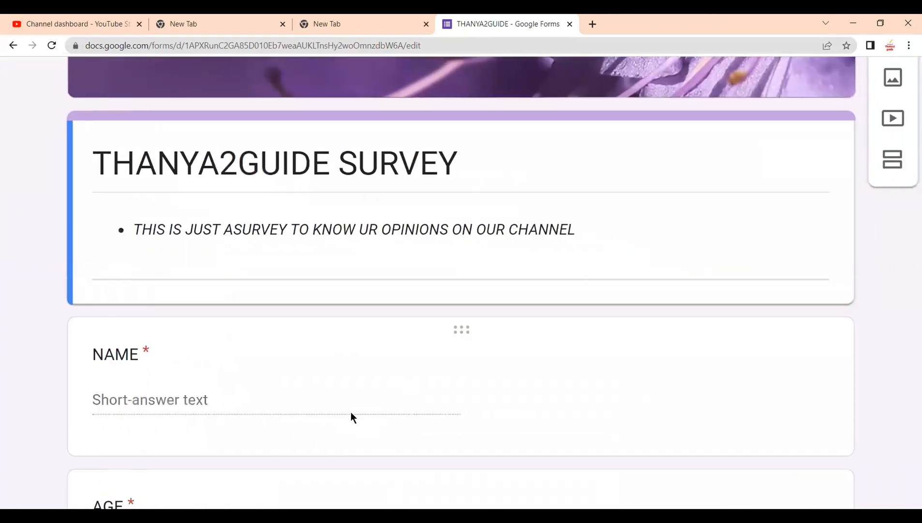
pyautogui.scroll(3, 363, 157)
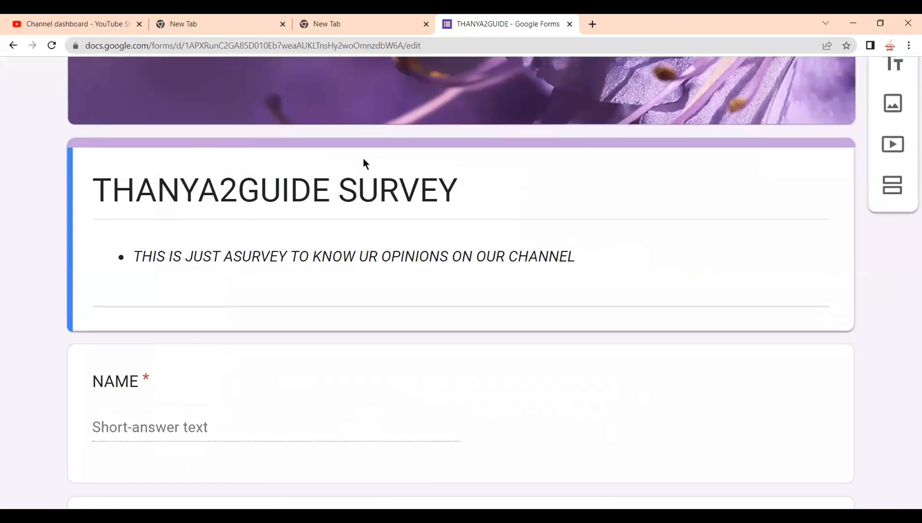
pyautogui.scroll(-3, 343, 263)
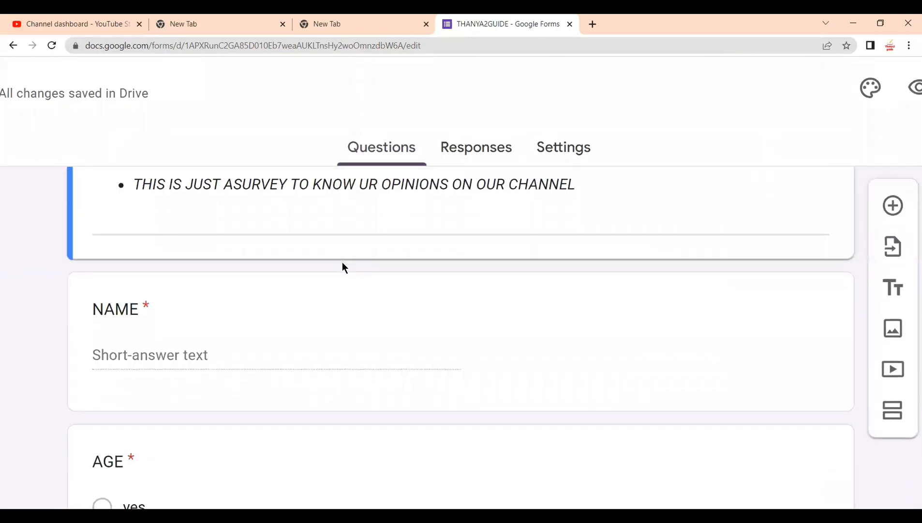
pyautogui.scroll(5, 342, 263)
pyautogui.scroll(-1, 451, 258)
pyautogui.scroll(-5, 451, 258)
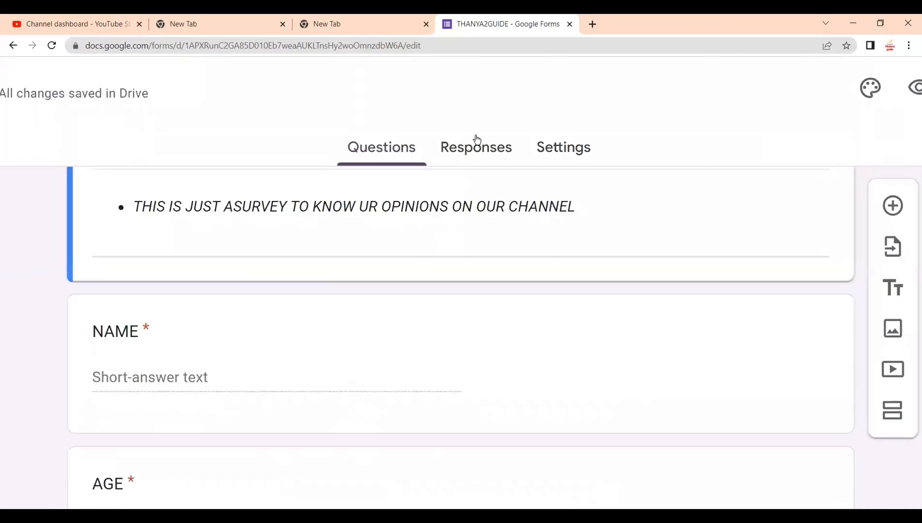
# Step: Replace the first answer option of the "Are you a subscriber" question with "yes"
pyautogui.scroll(-5, 477, 140)
pyautogui.scroll(-1, 477, 140)
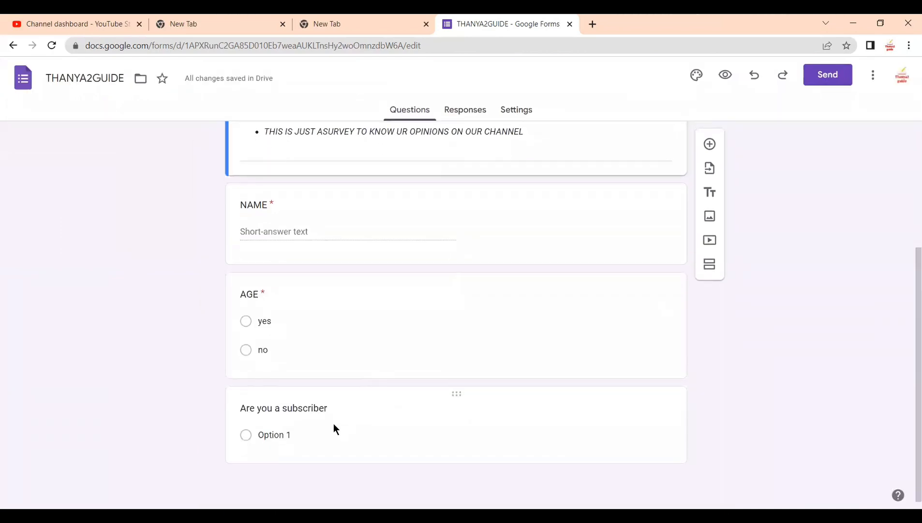
pyautogui.click(301, 430)
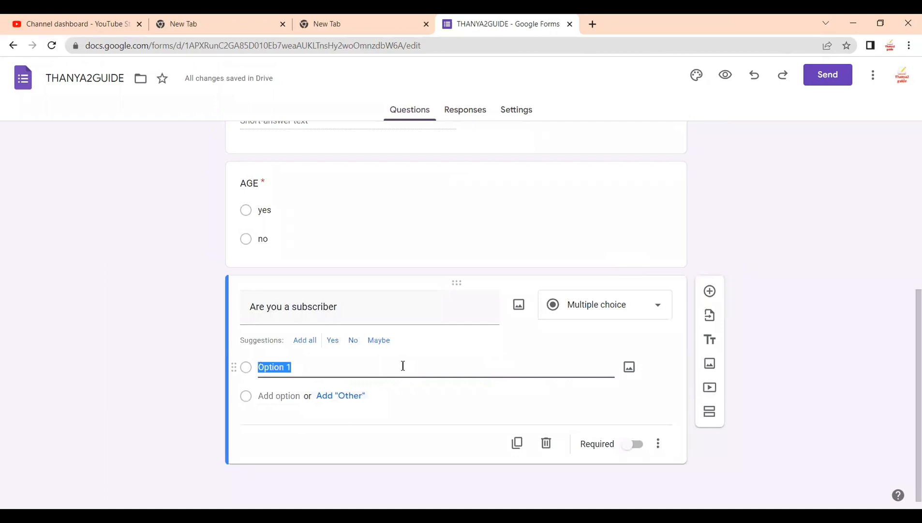
pyautogui.press('BackSpace')
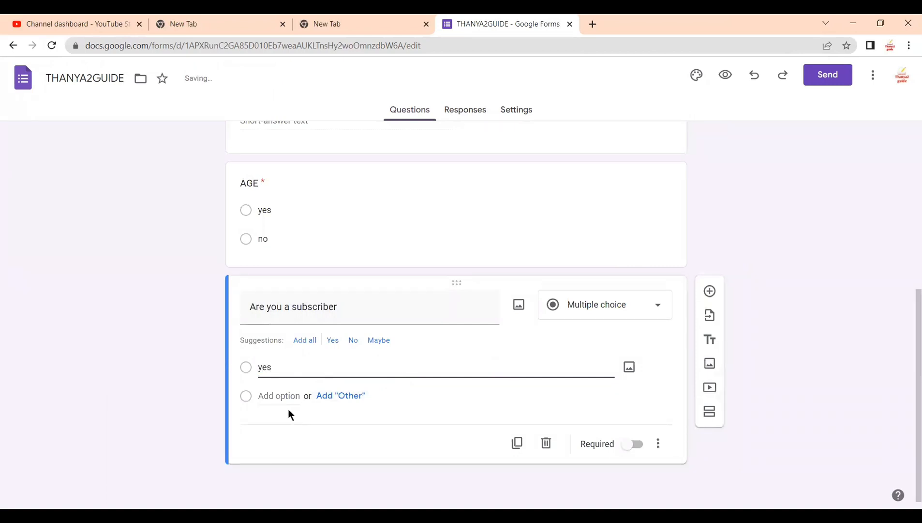
pyautogui.scroll(1, 298, 376)
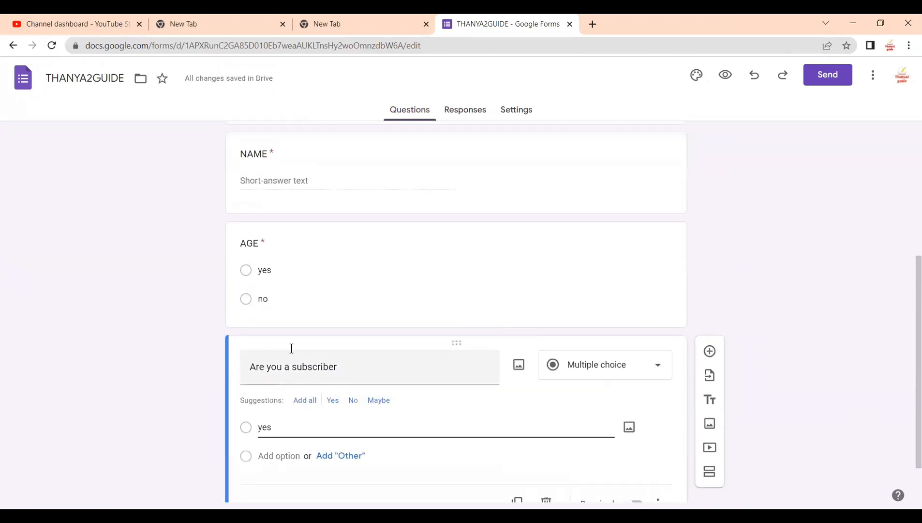
# Step: Remove the "yes" option from the AGE question and try to remove its "no" option as well
pyautogui.click(270, 272)
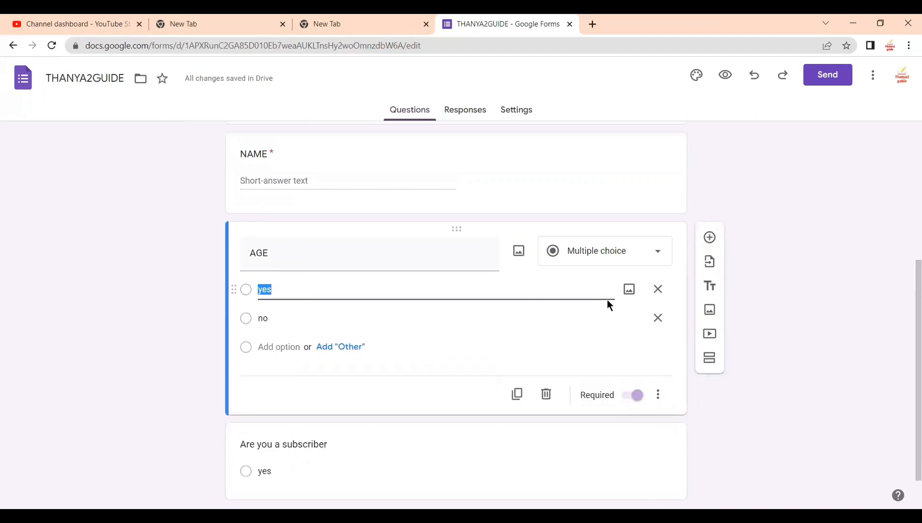
pyautogui.click(659, 289)
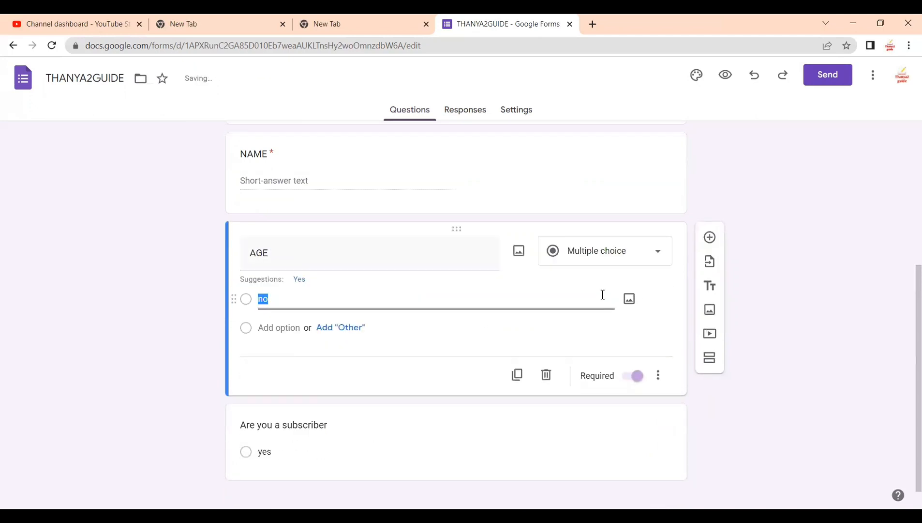
pyautogui.click(600, 294)
pyautogui.click(651, 297)
pyautogui.click(648, 300)
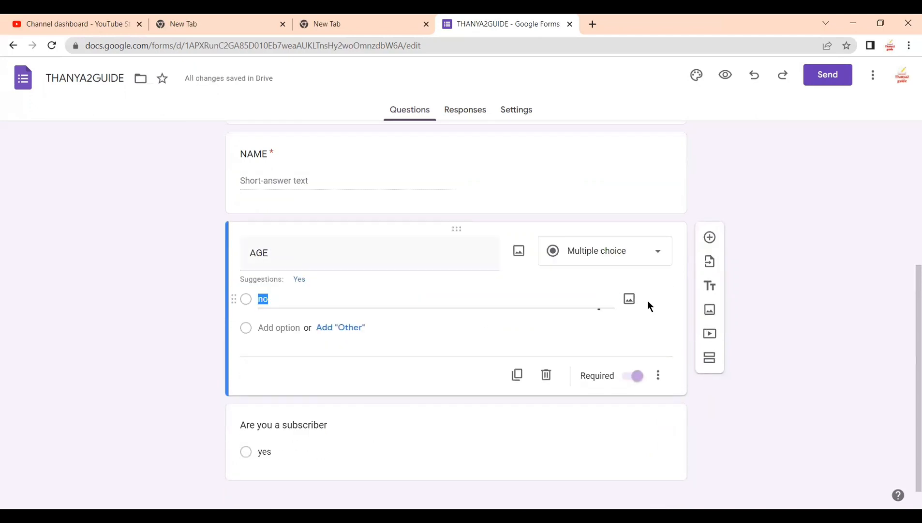
pyautogui.click(649, 306)
pyautogui.click(459, 300)
pyautogui.click(480, 344)
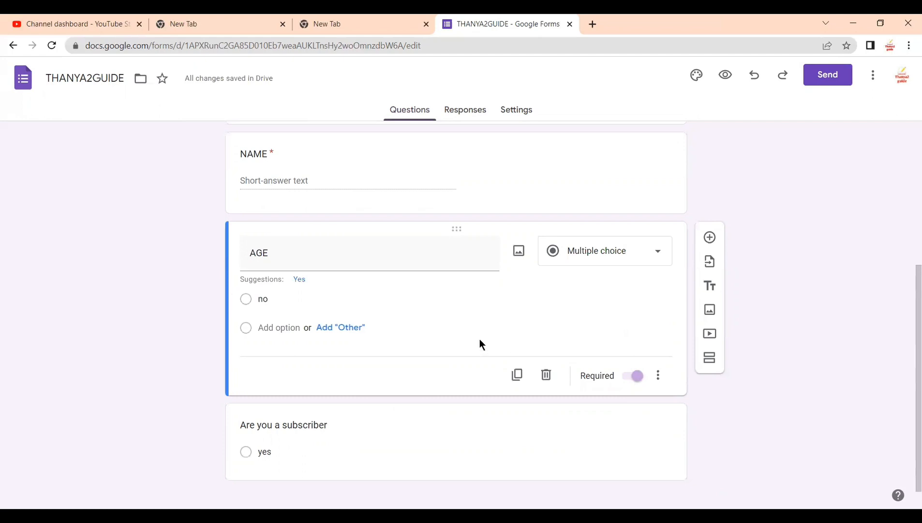
pyautogui.click(296, 332)
pyautogui.click(657, 317)
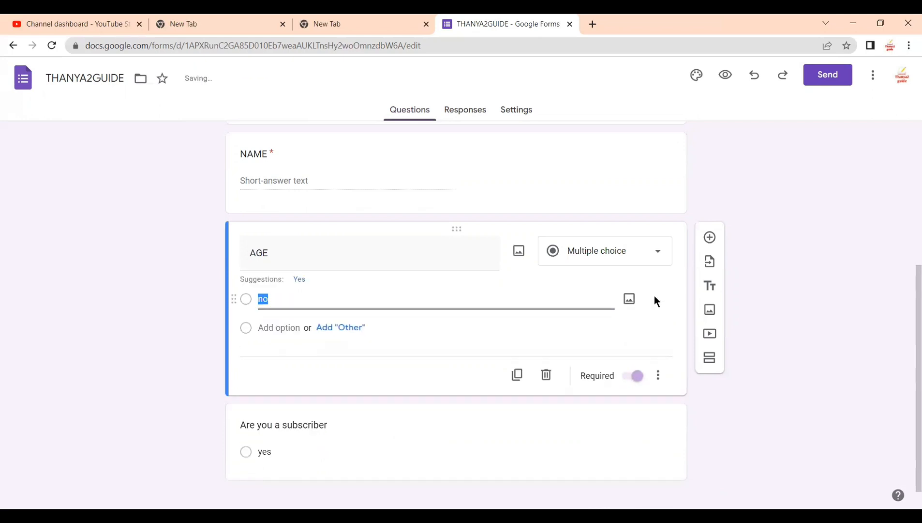
pyautogui.click(645, 291)
pyautogui.click(651, 298)
# Step: Change the AGE question's type to short answer
pyautogui.click(638, 250)
pyautogui.click(607, 147)
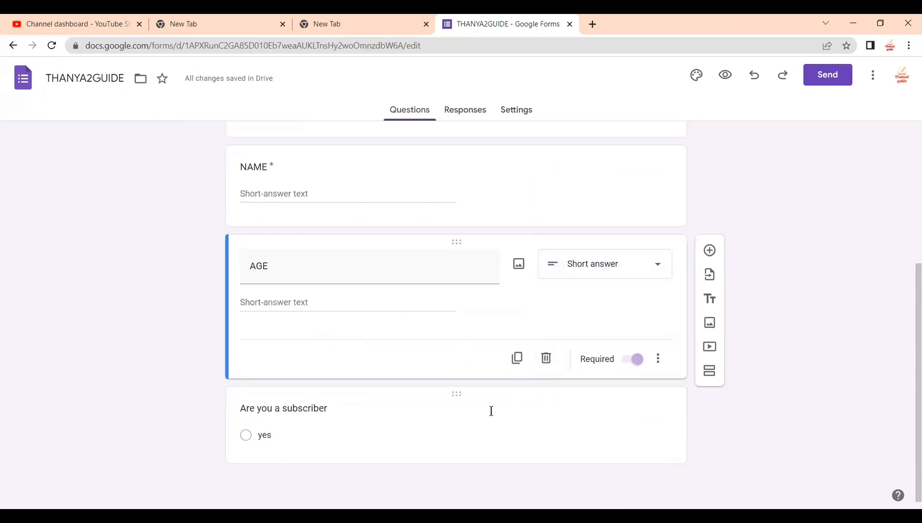
# Step: Add a new blank question below the "Are you a subscriber" question
pyautogui.click(294, 438)
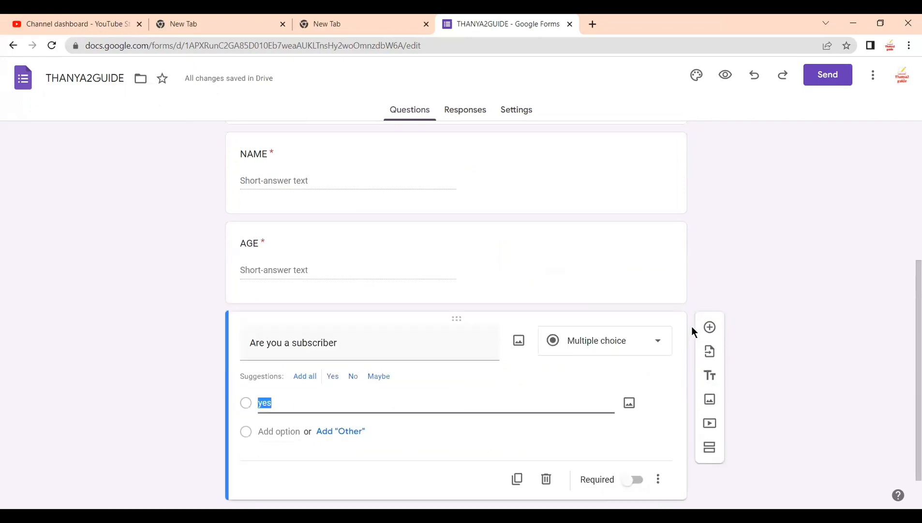
pyautogui.click(709, 327)
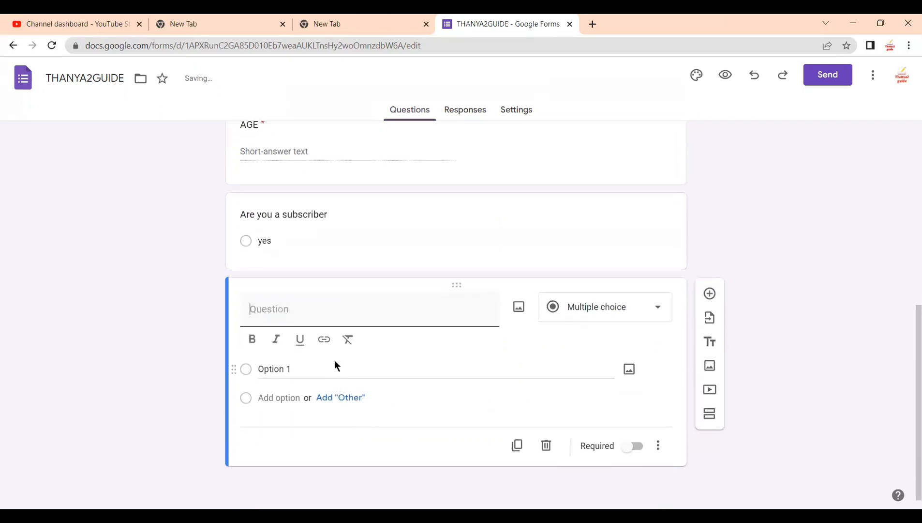
# Step: Add "no" as the second answer option of the "Are you a subscriber" question and make the question required
pyautogui.scroll(3, 335, 360)
pyautogui.hotkey('ctrl', 'z')
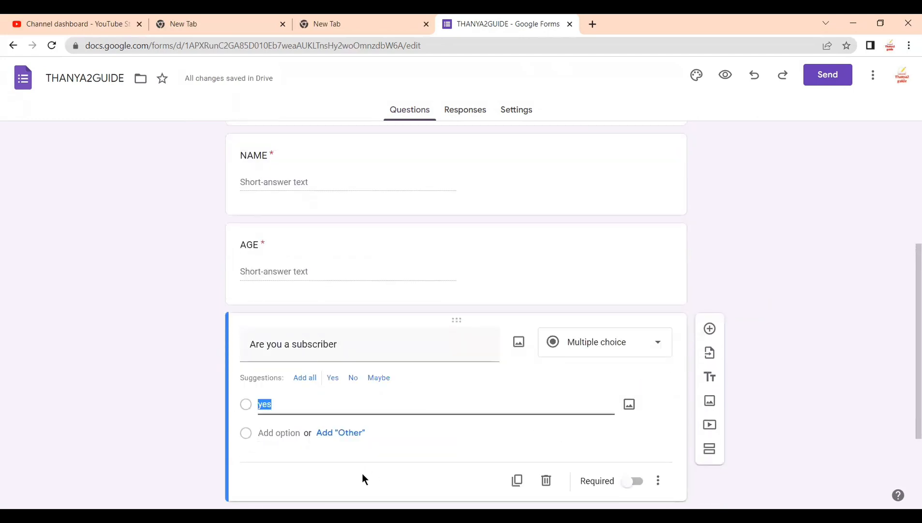
pyautogui.click(286, 432)
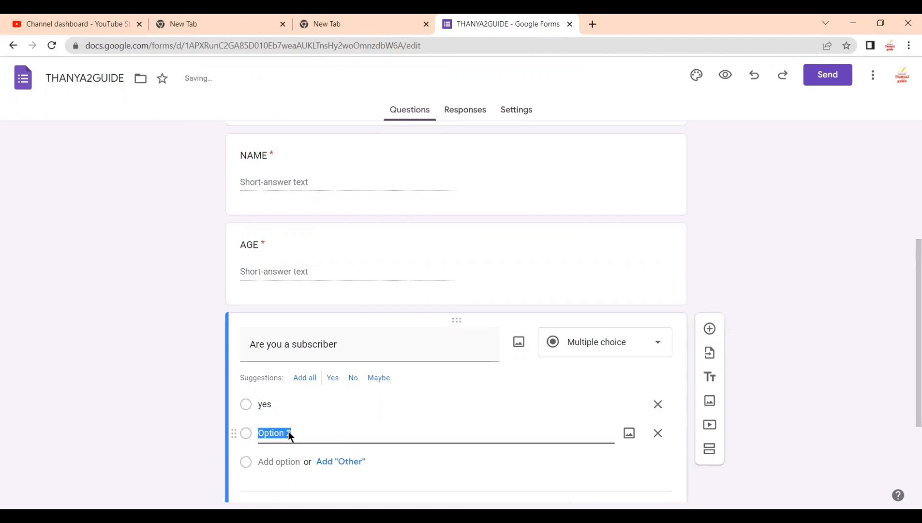
pyautogui.press('BackSpace')
pyautogui.write('no')
pyautogui.scroll(-3, 330, 421)
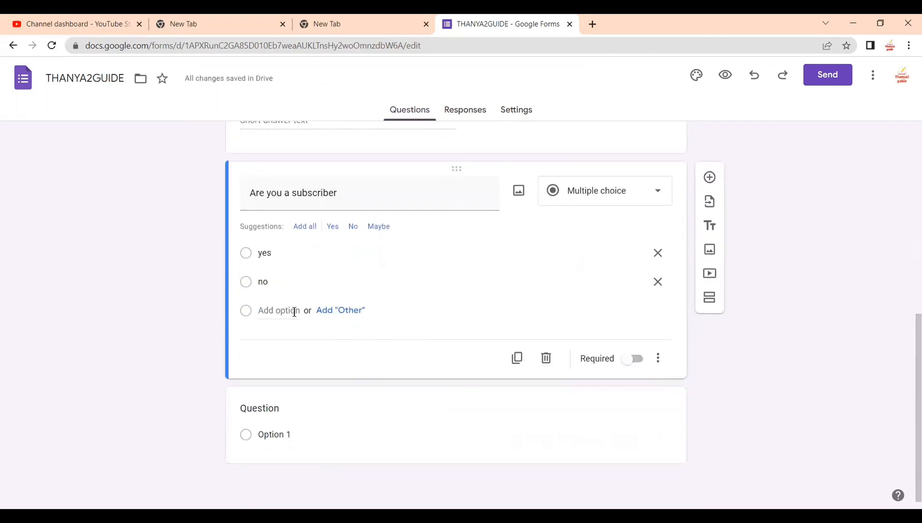
pyautogui.click(290, 310)
pyautogui.click(658, 310)
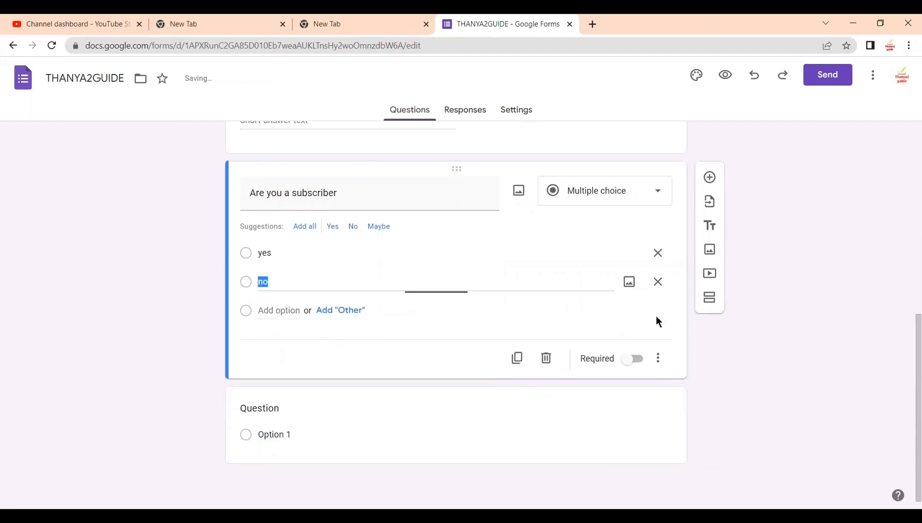
pyautogui.click(633, 358)
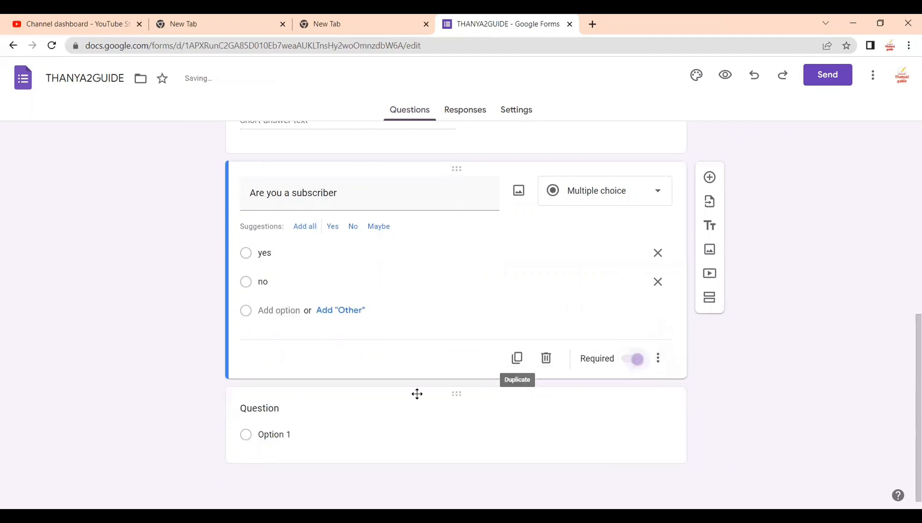
# Step: Title the blank last question "what kind of content you want from us?"
pyautogui.click(295, 407)
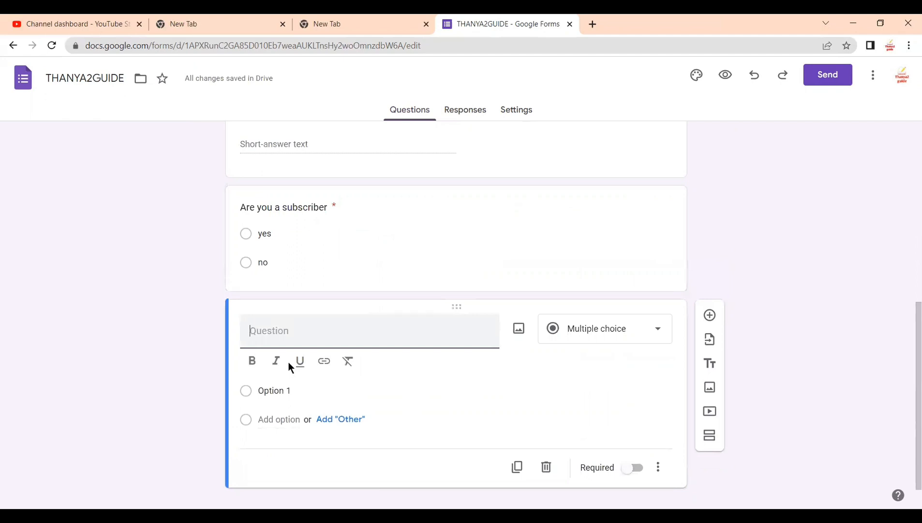
pyautogui.write('what kin')
pyautogui.write('d of c')
pyautogui.write('onetnt')
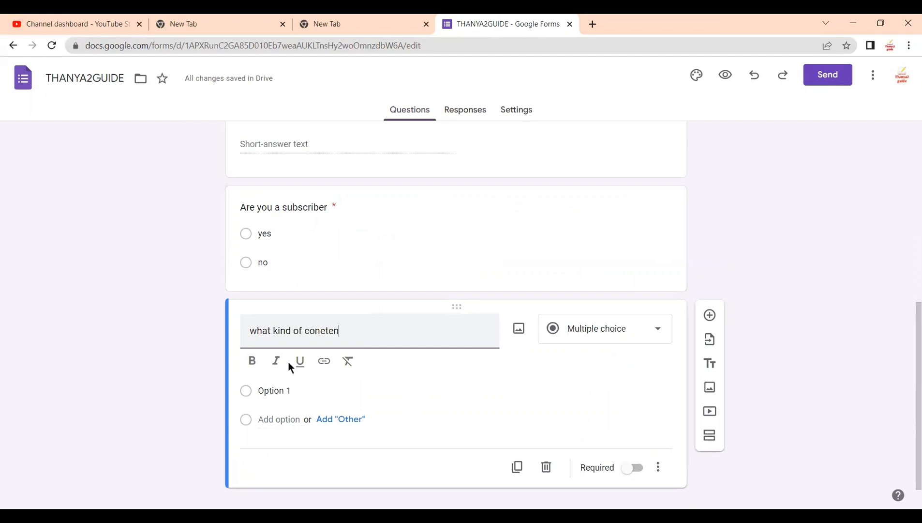
pyautogui.press('BackSpace')
pyautogui.press('BackSpace')
pyautogui.press('BackSpace')
pyautogui.press('BackSpace')
pyautogui.write('tent you')
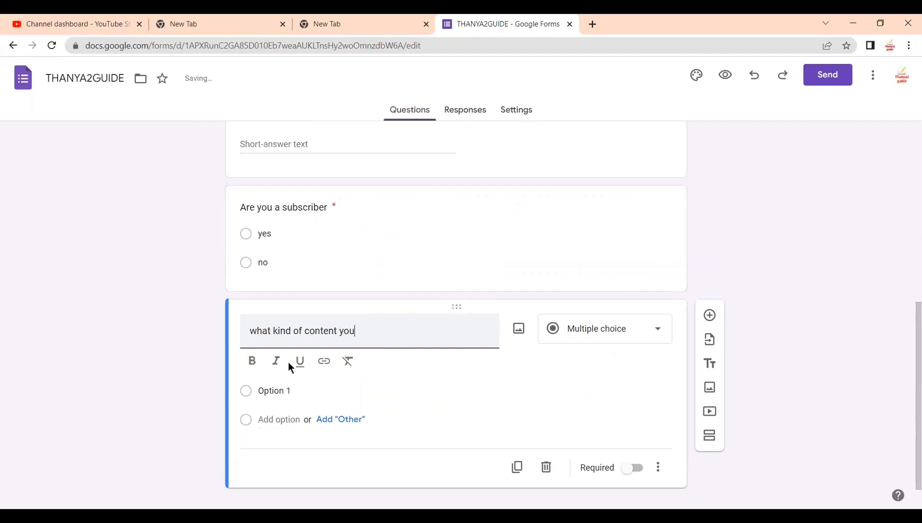
pyautogui.write(' want fr')
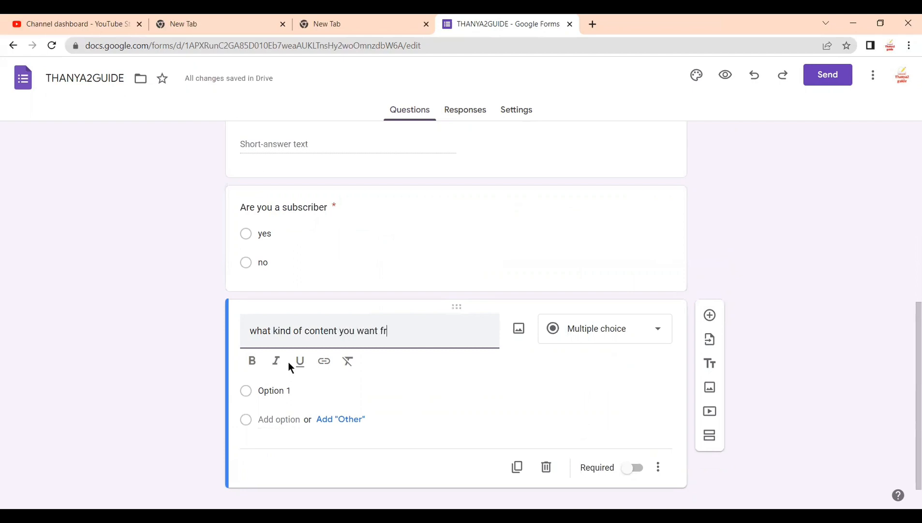
pyautogui.write('om us?')
# Step: Change the type of the "what kind of content you want from us?" question to drop-down
pyautogui.scroll(-1, 339, 378)
pyautogui.click(300, 368)
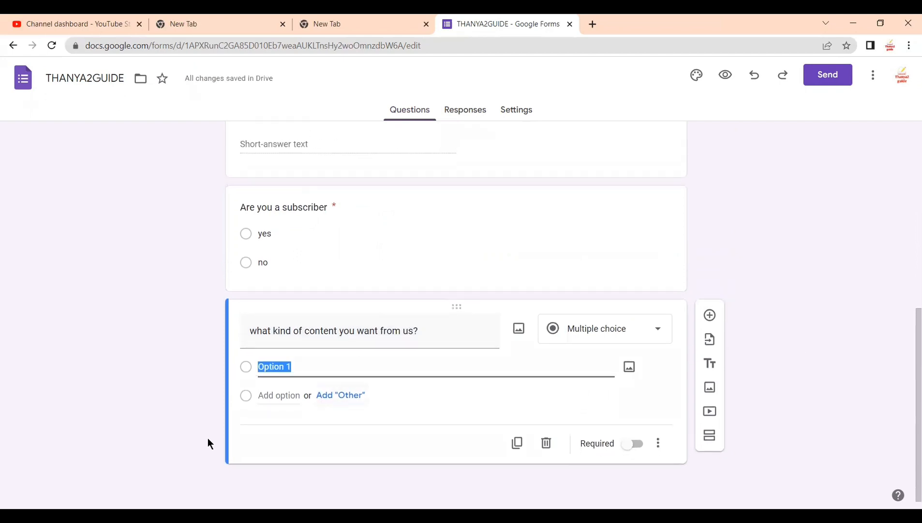
pyautogui.click(570, 330)
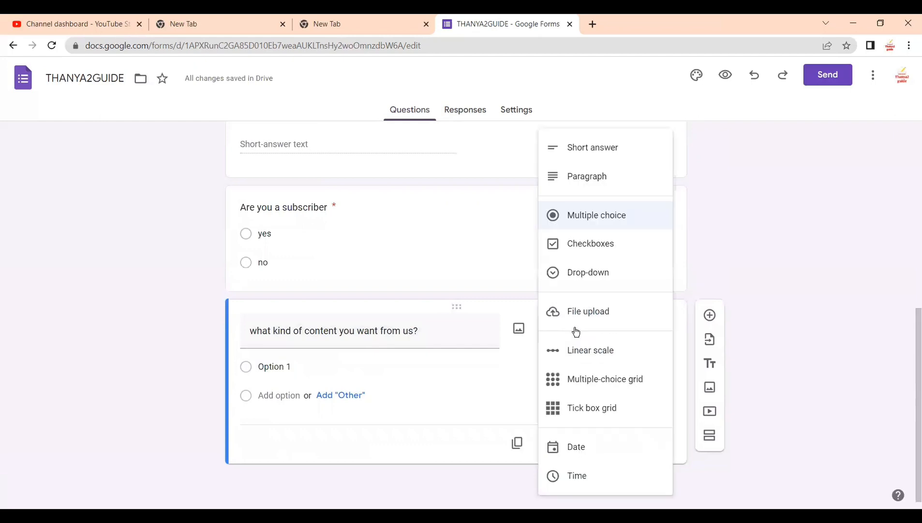
pyautogui.click(598, 273)
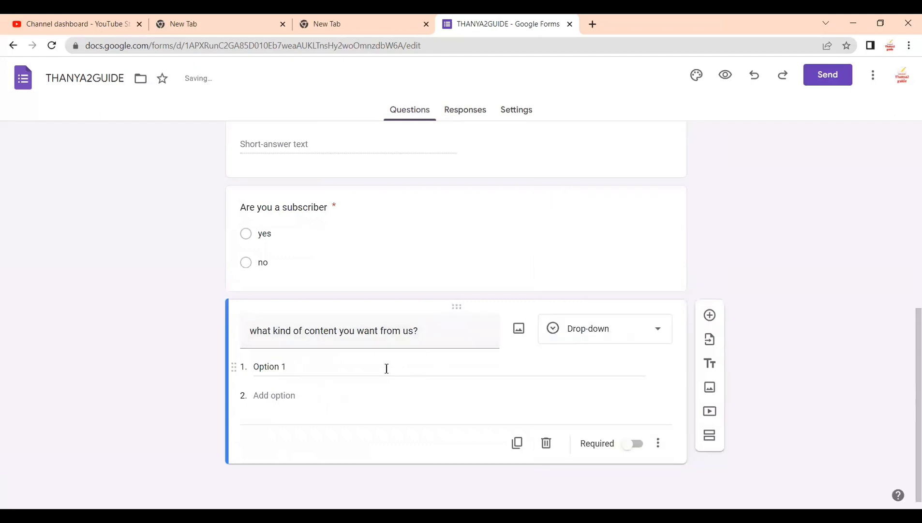
pyautogui.click(306, 369)
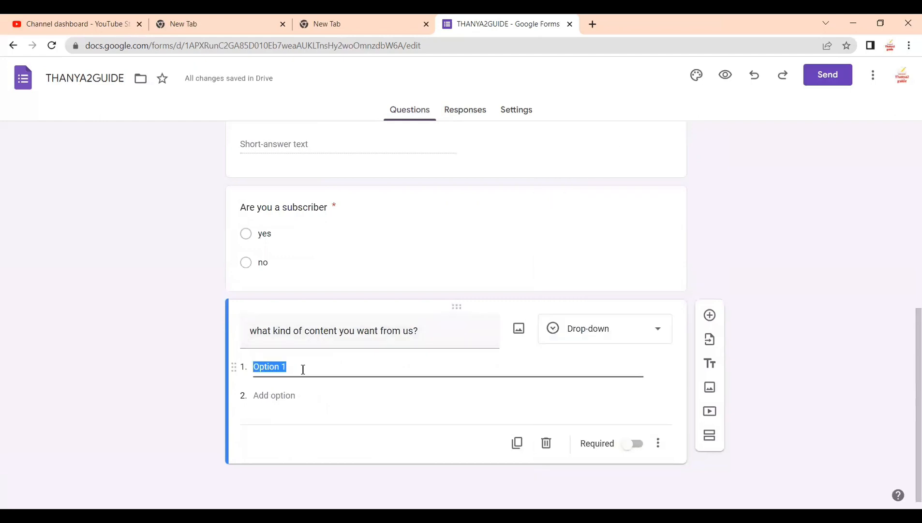
pyautogui.press('BackSpace')
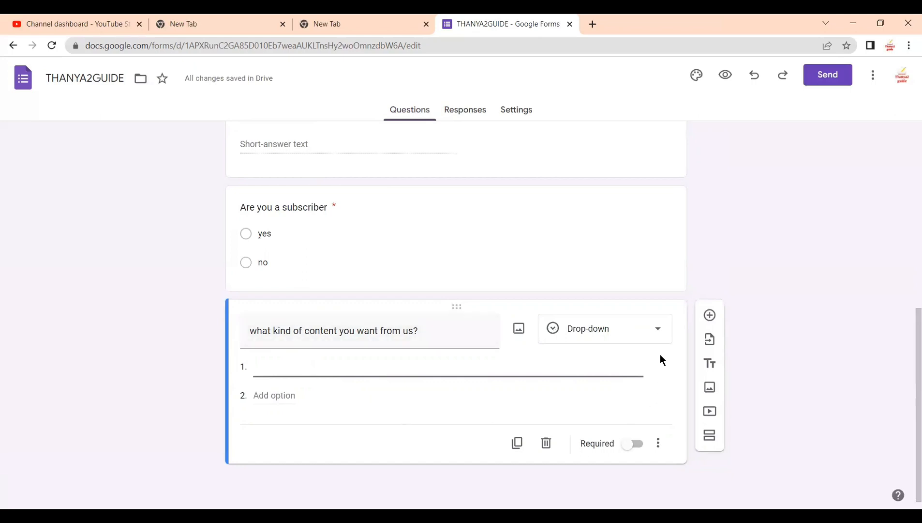
pyautogui.click(639, 331)
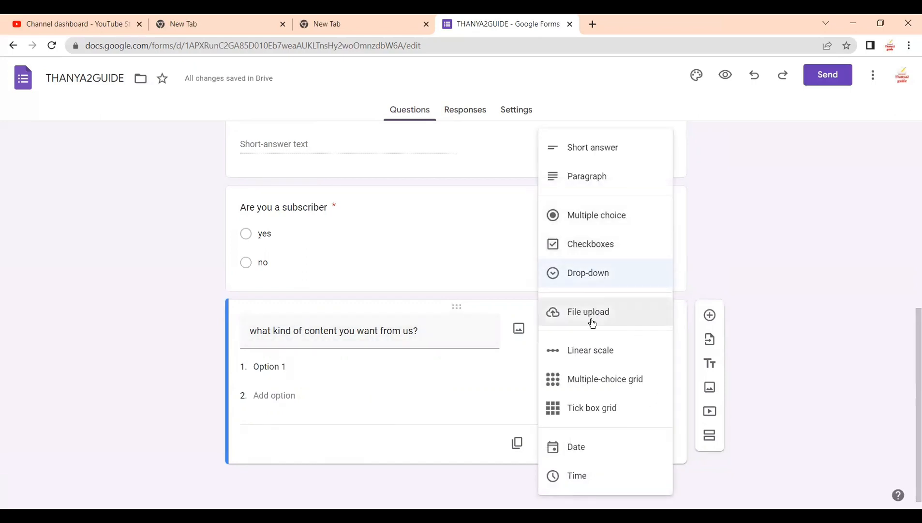
pyautogui.click(586, 272)
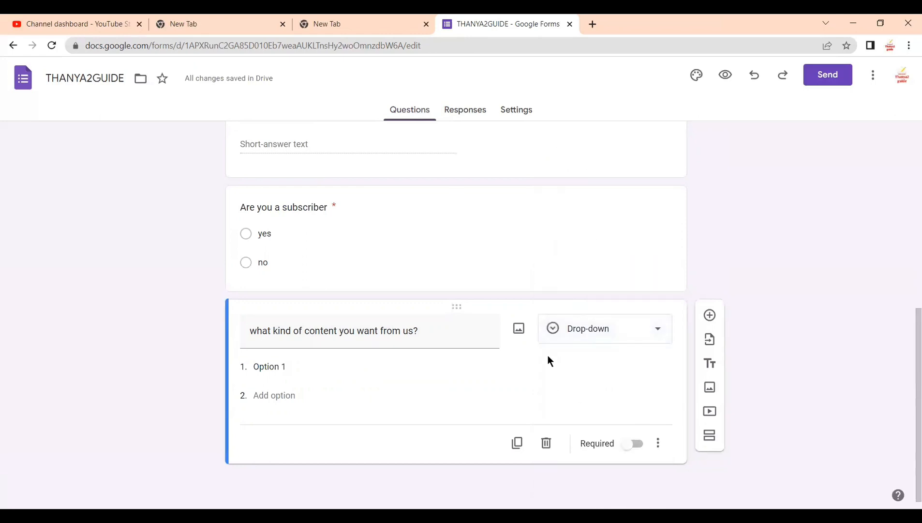
# Step: Enter "career guidance" and "ttwreis /tsrjc" as the first two options of the drop-down question
pyautogui.click(296, 369)
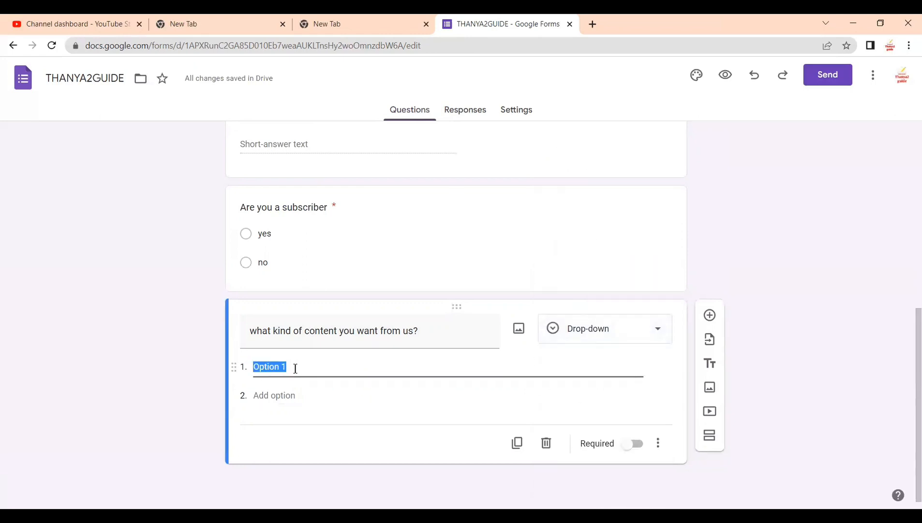
pyautogui.press('BackSpace')
pyautogui.write('career guidance')
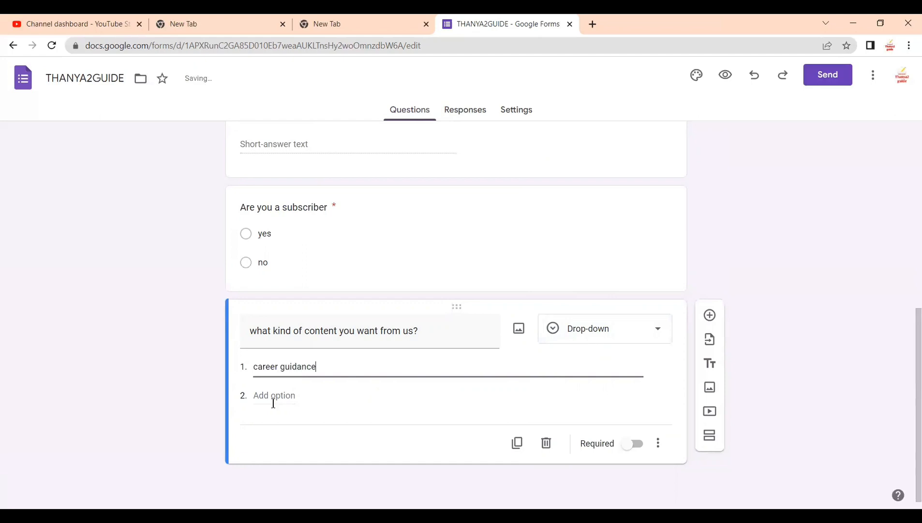
pyautogui.click(274, 397)
pyautogui.press('BackSpace')
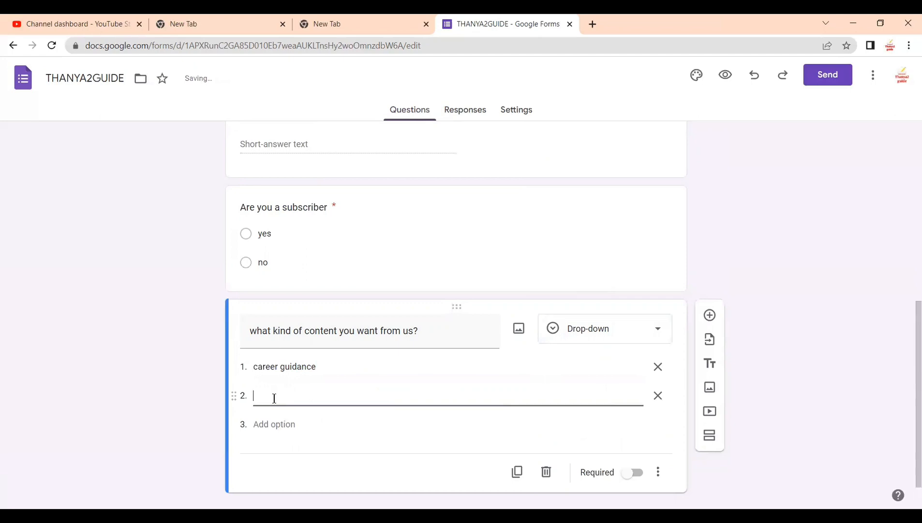
pyautogui.write('ttwreis /tsrjc')
# Step: Add "all gurukula updates" as the third option of the drop-down question
pyautogui.click(269, 428)
pyautogui.write('all g')
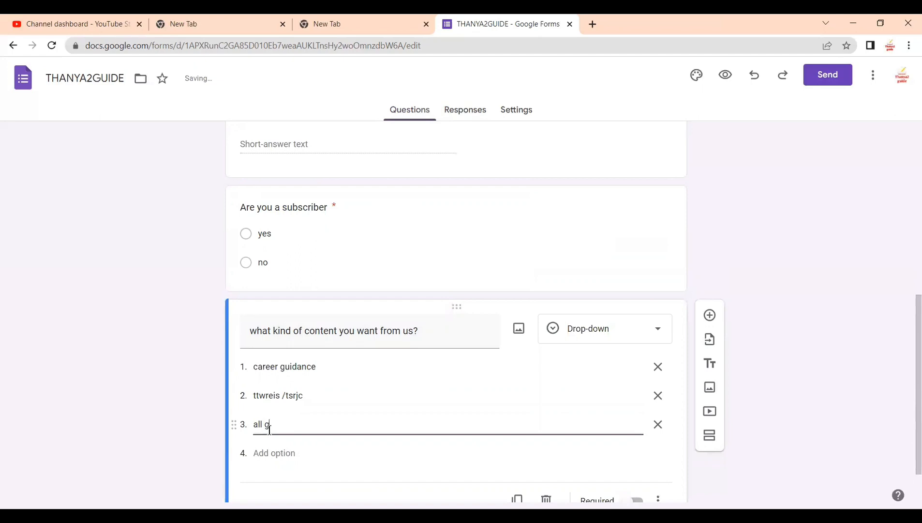
pyautogui.write('urukula ')
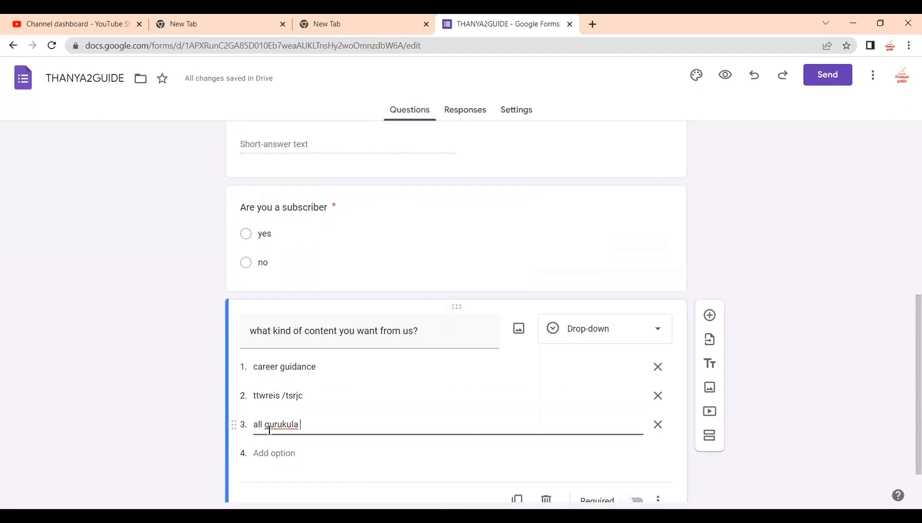
pyautogui.write('updates')
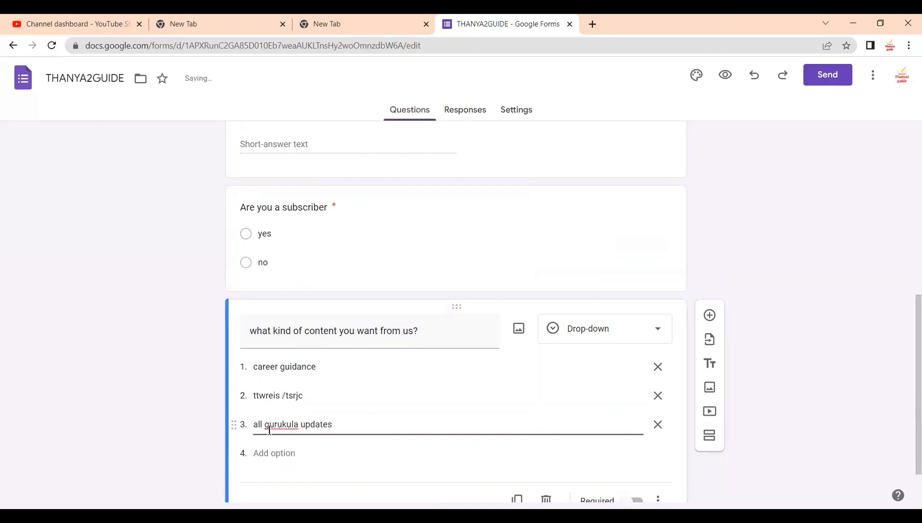
# Step: Add "emp;oyement news" as the fourth option of the drop-down question, followed by an unnamed fifth option
pyautogui.click(270, 452)
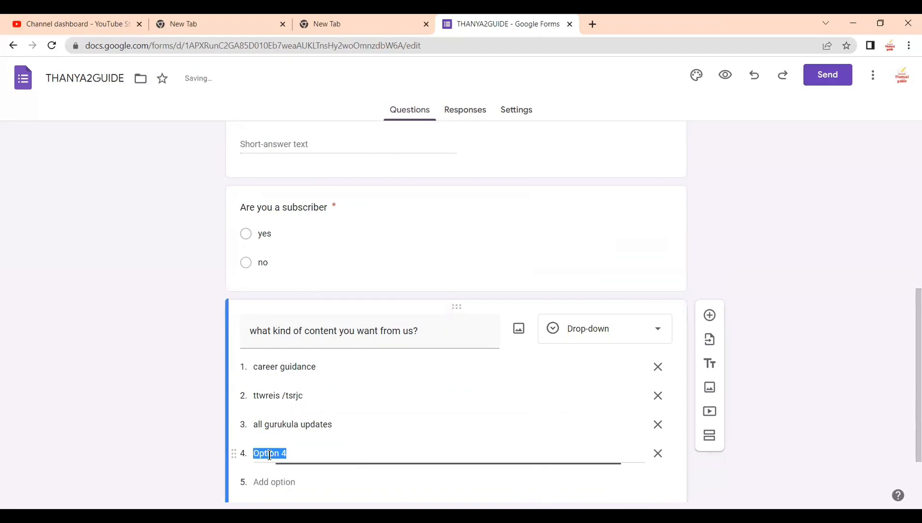
pyautogui.write('emp')
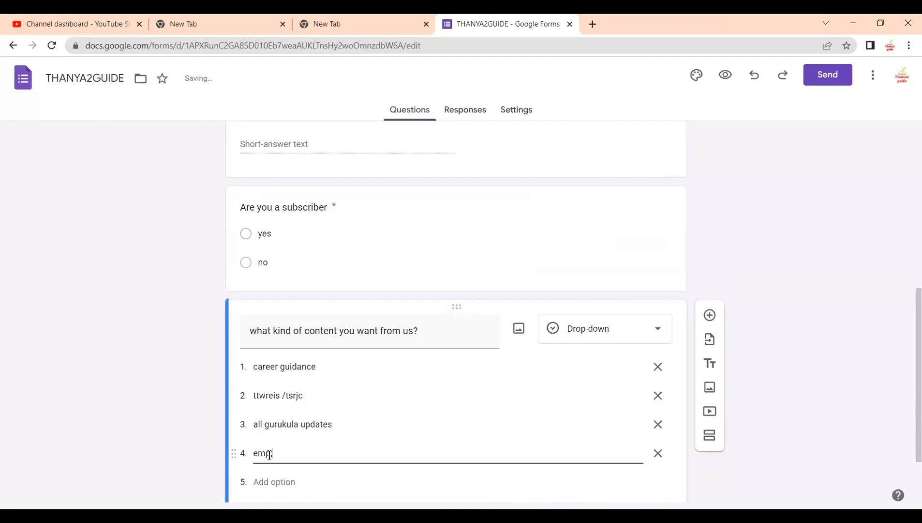
pyautogui.write('loyements')
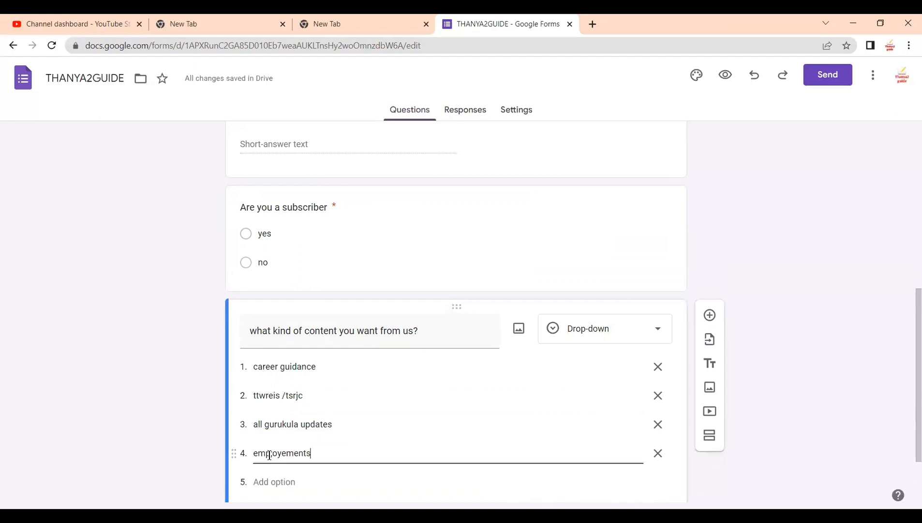
pyautogui.press('BackSpace')
pyautogui.write('new')
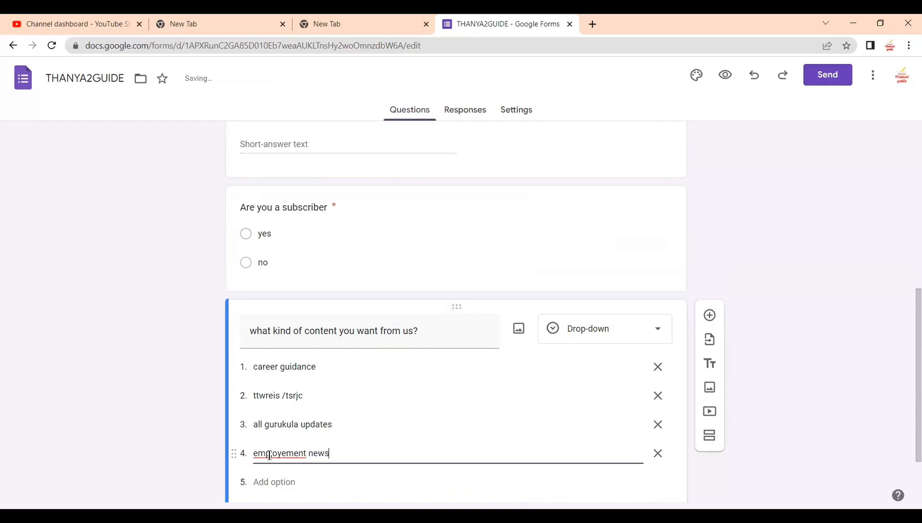
pyautogui.press('Return')
pyautogui.scroll(-2, 272, 460)
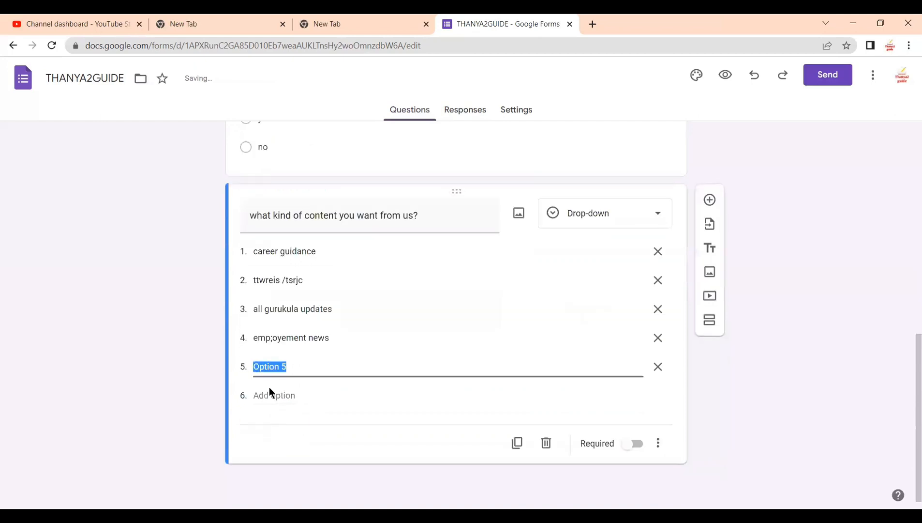
# Step: Correct the spelling of the drop-down question's fourth option to "employement news" and insert another option below it
pyautogui.tripleClick(275, 339)
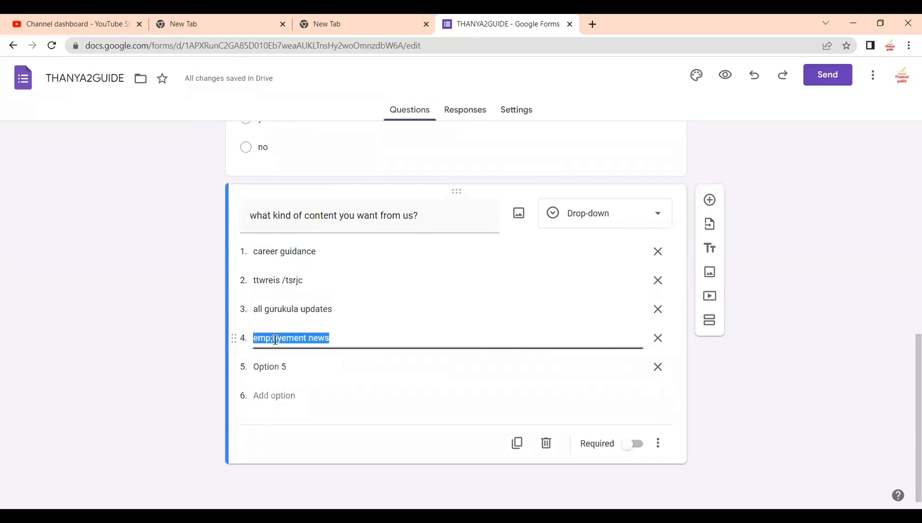
pyautogui.press('Return')
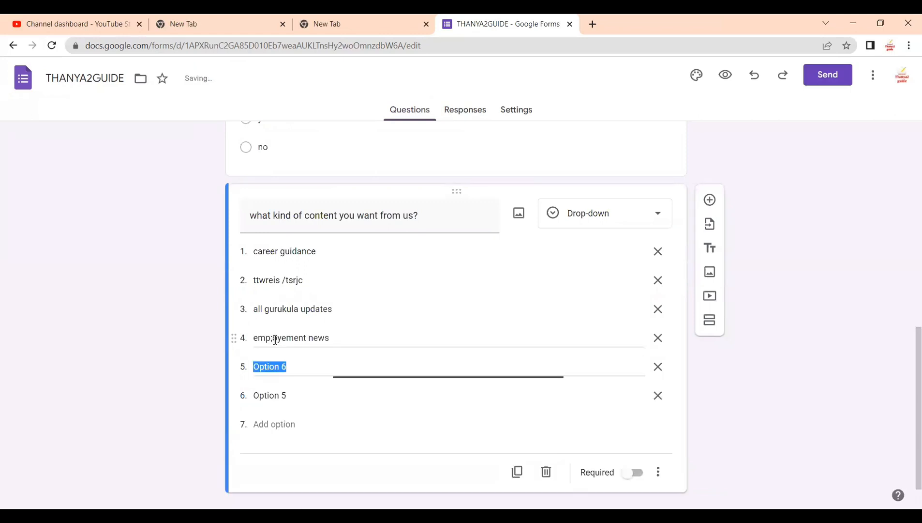
pyautogui.tripleClick(332, 334)
pyautogui.click(332, 334)
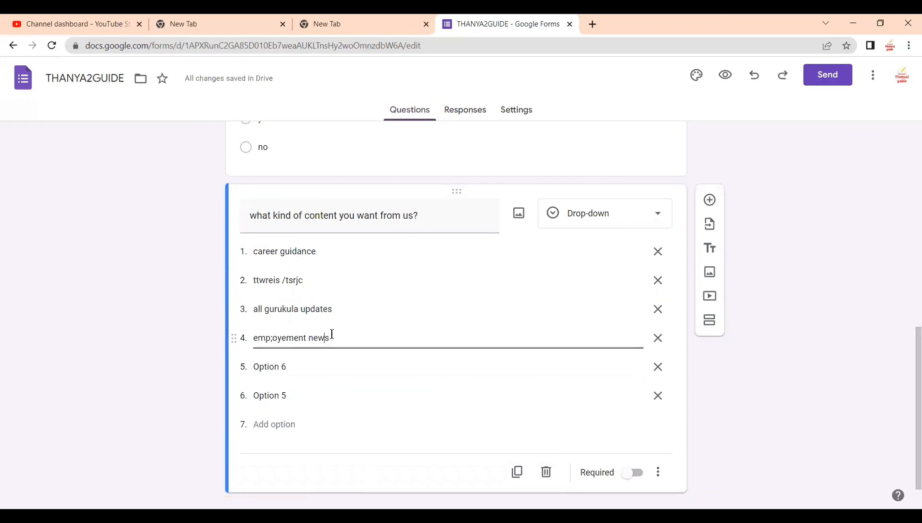
pyautogui.write('l')
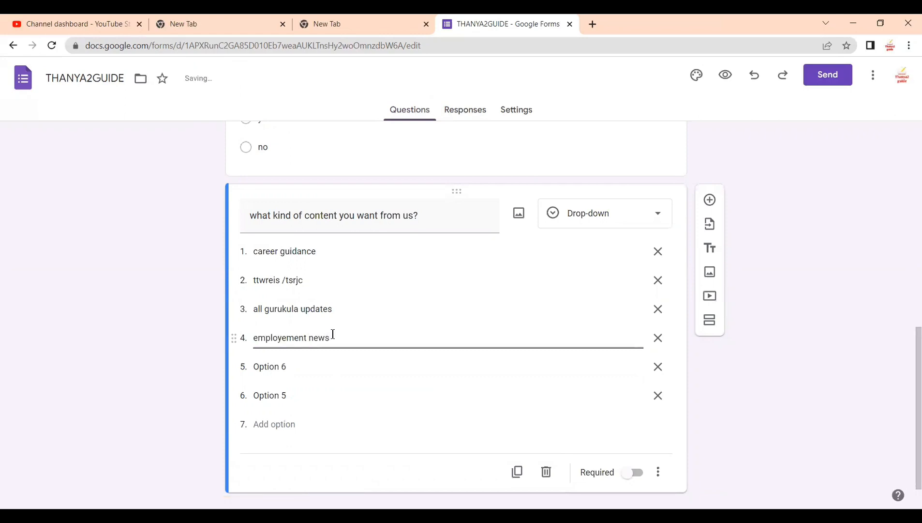
# Step: Enter "polycet" and "cpget" as the fifth and sixth options of the drop-down question
pyautogui.click(287, 367)
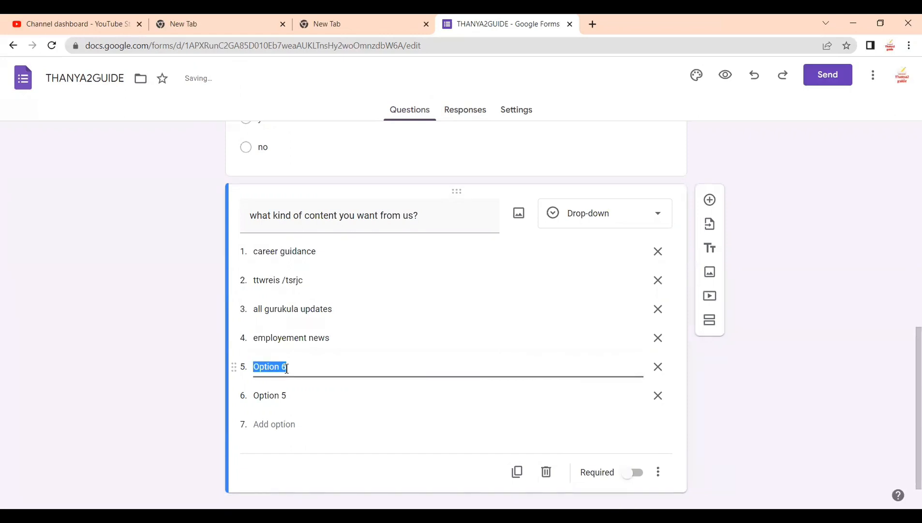
pyautogui.press('BackSpace')
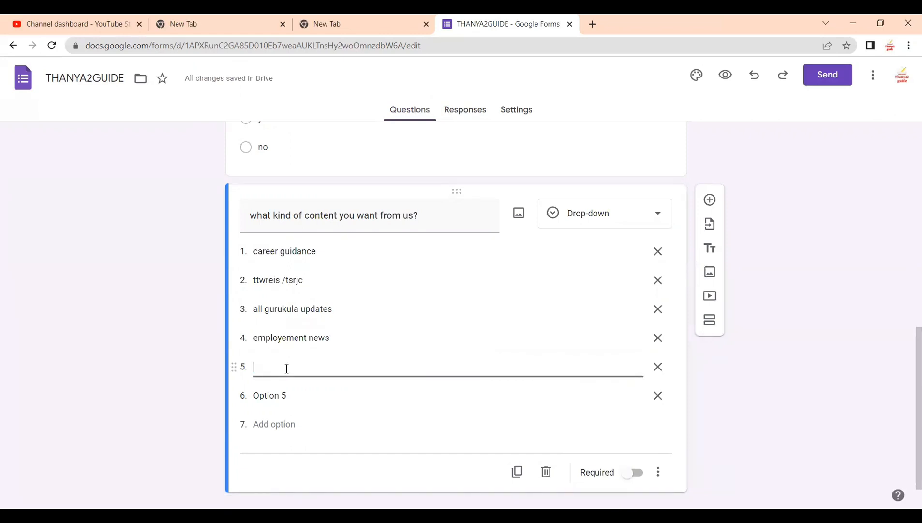
pyautogui.write('polycet')
pyautogui.click(277, 389)
pyautogui.press('BackSpace')
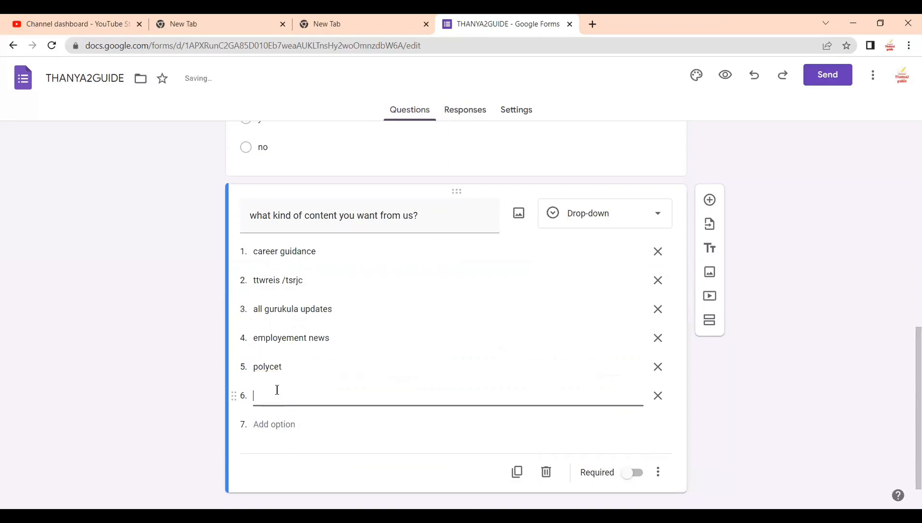
pyautogui.write('cpget')
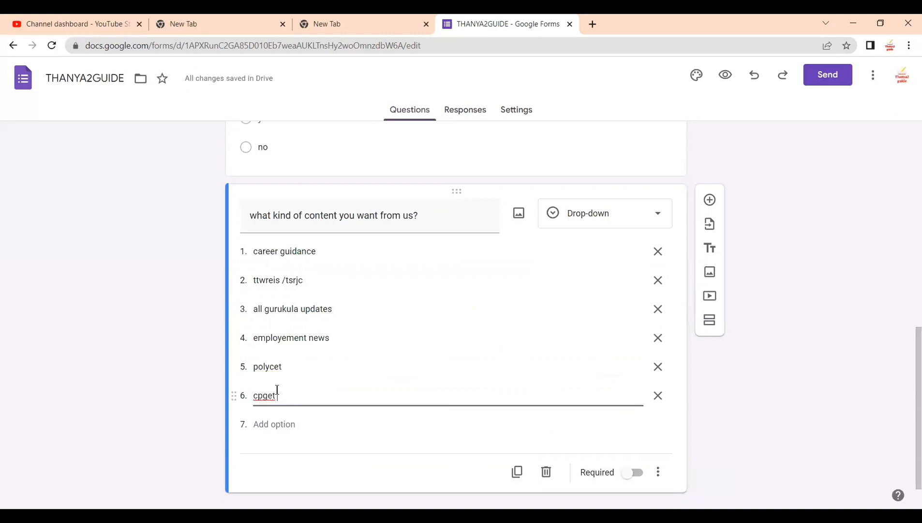
pyautogui.click(300, 425)
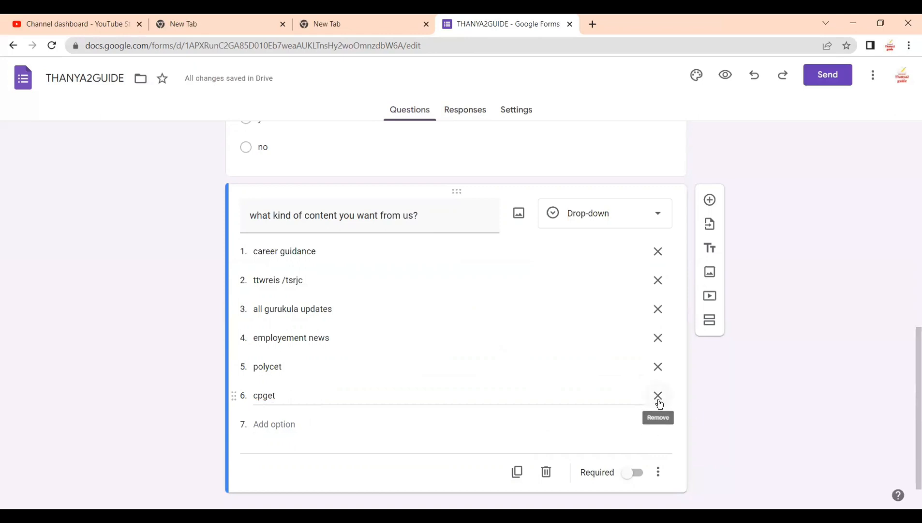
pyautogui.click(264, 425)
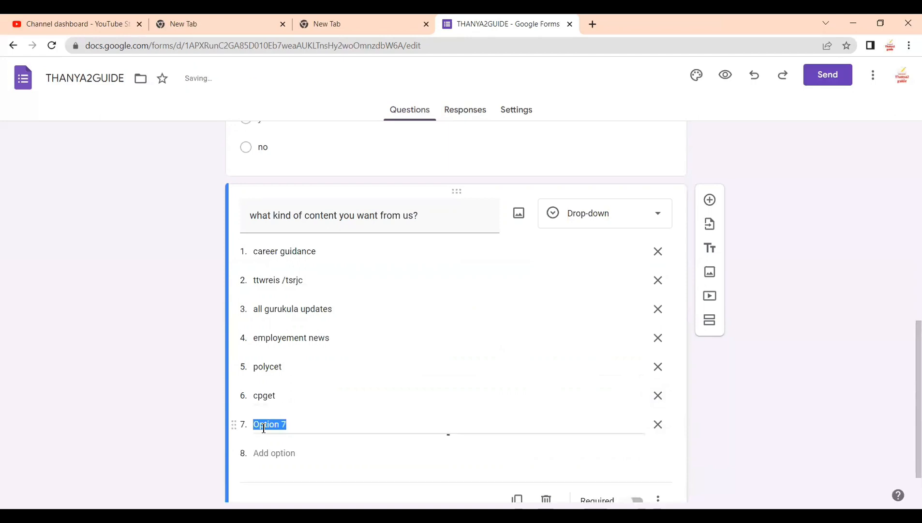
pyautogui.click(657, 425)
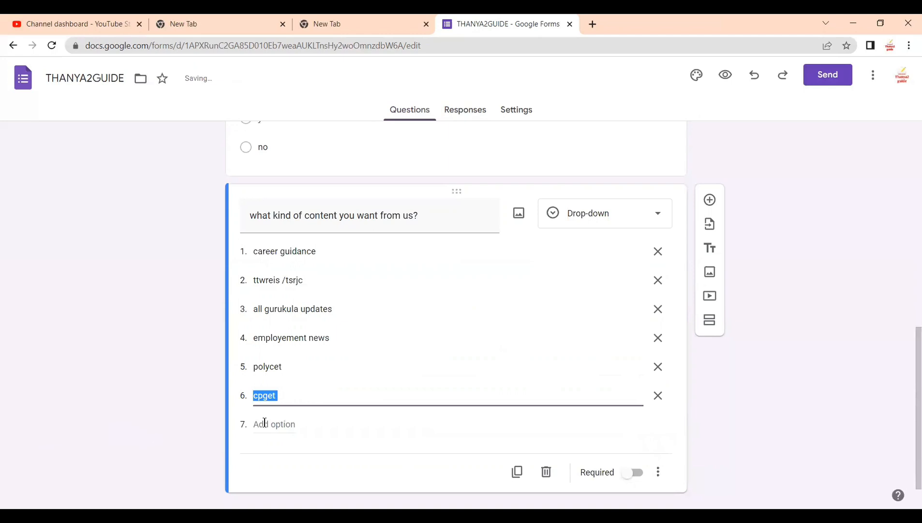
pyautogui.click(266, 424)
pyautogui.click(658, 424)
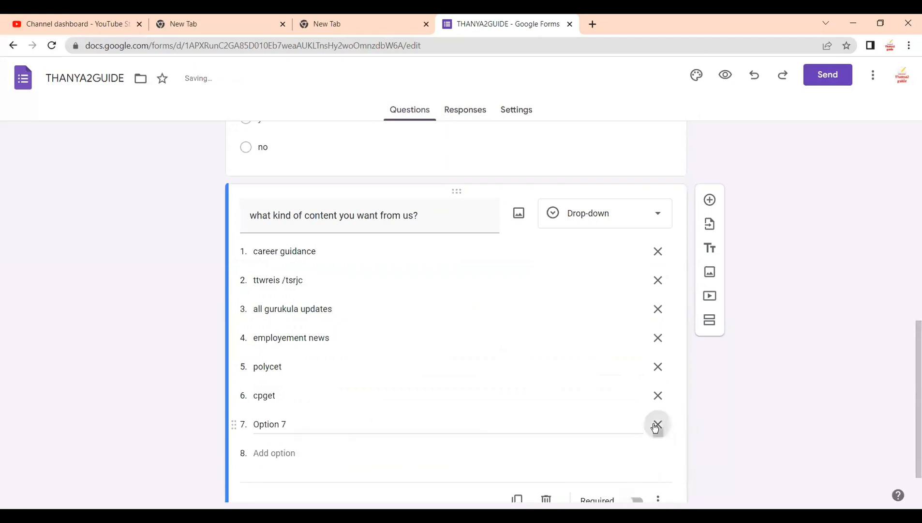
pyautogui.click(274, 393)
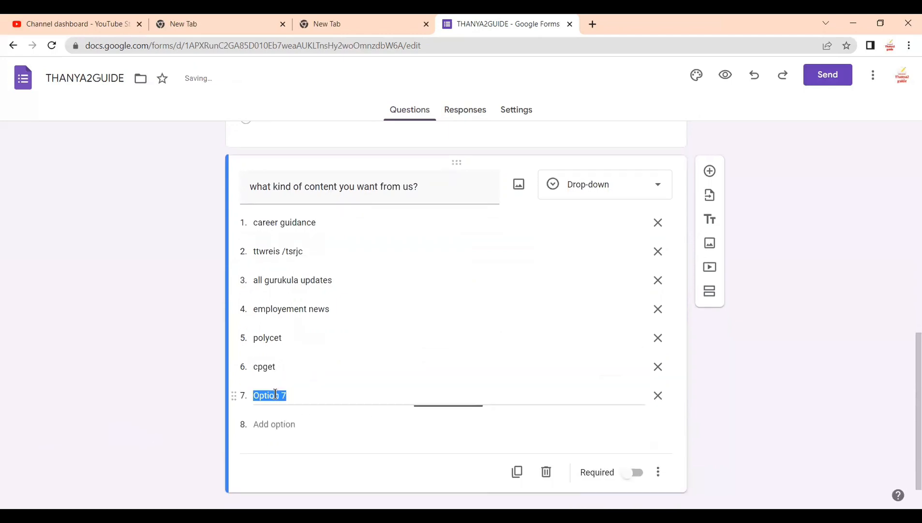
pyautogui.click(657, 395)
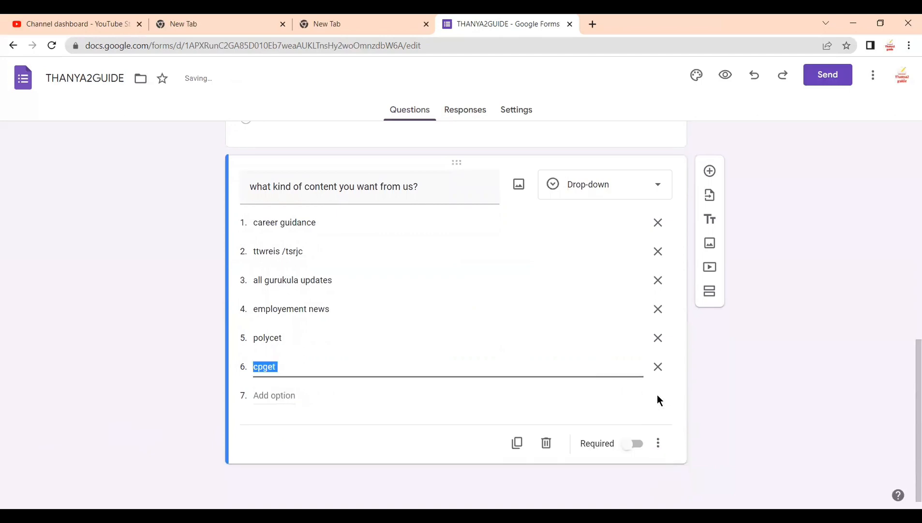
# Step: Make the "what kind of content you want from us?" drop-down question required
pyautogui.click(449, 423)
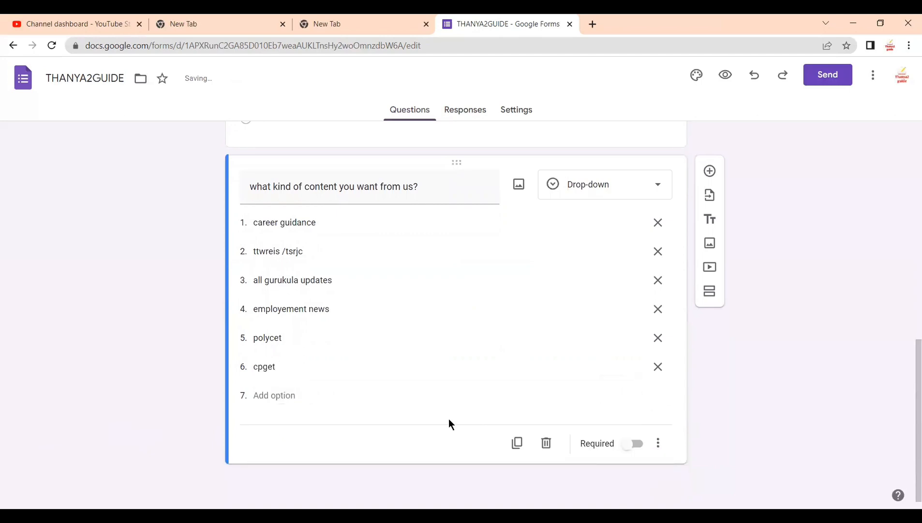
pyautogui.click(636, 448)
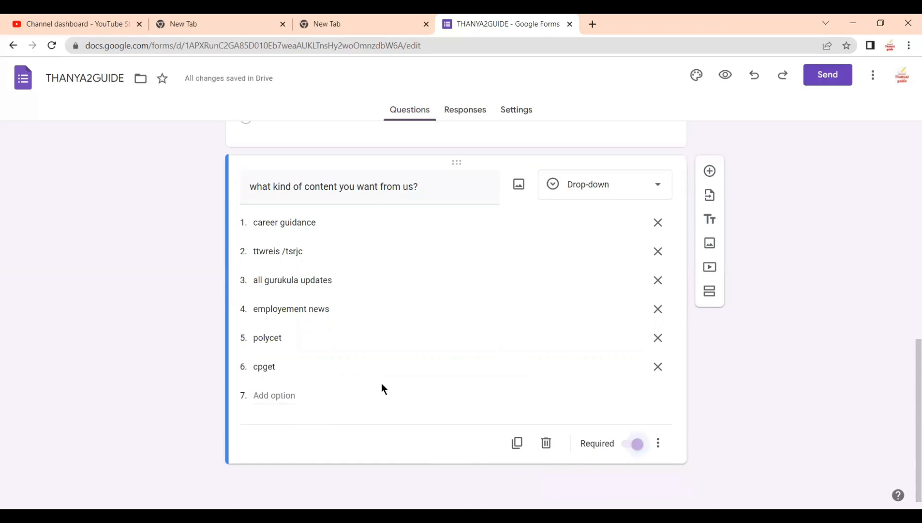
pyautogui.click(658, 369)
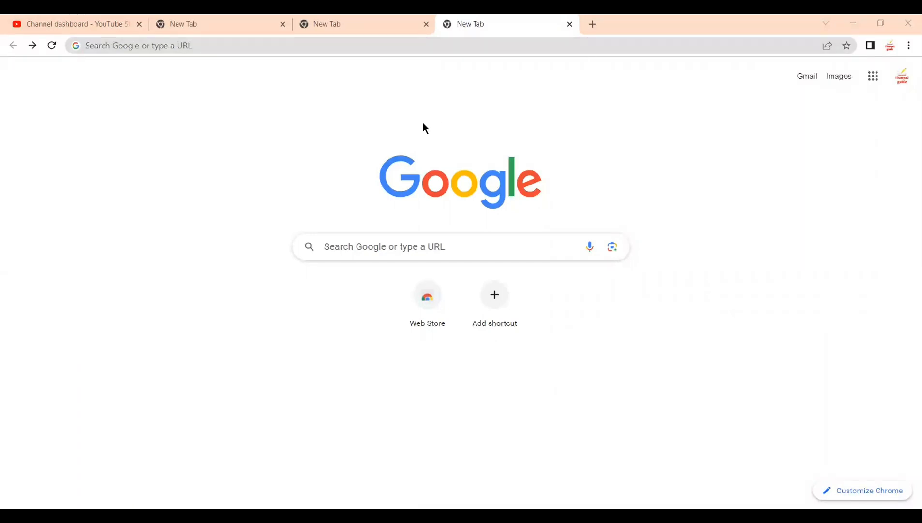
# Step: Open Google Forms from the Google apps on the new tab page and create a blank form
pyautogui.click(879, 80)
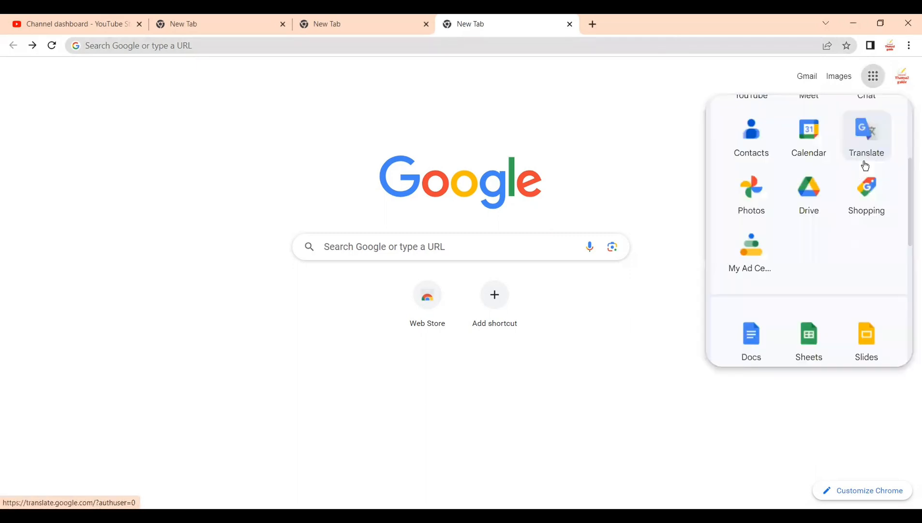
pyautogui.scroll(-8, 813, 225)
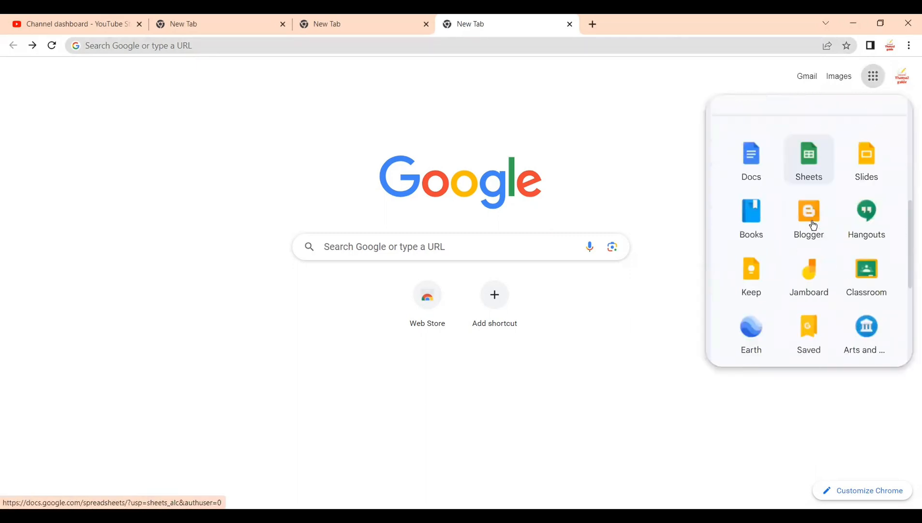
pyautogui.scroll(-1, 814, 226)
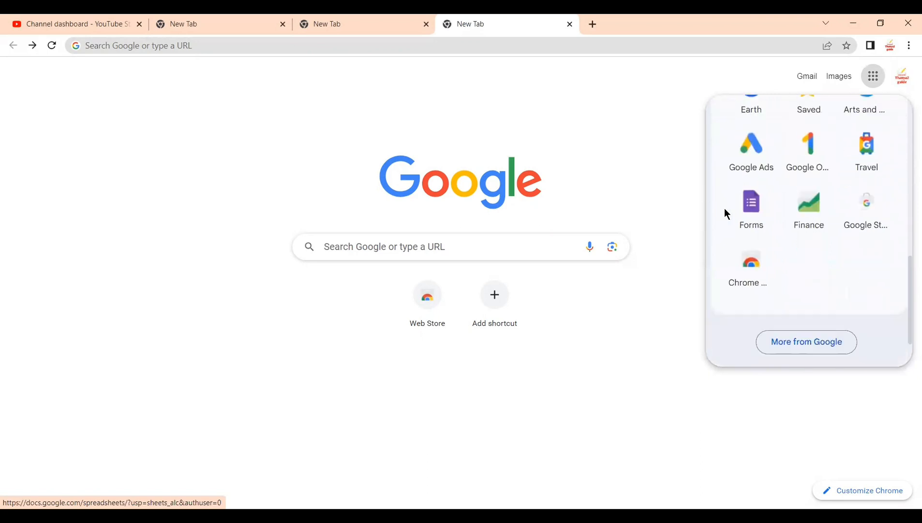
pyautogui.click(757, 205)
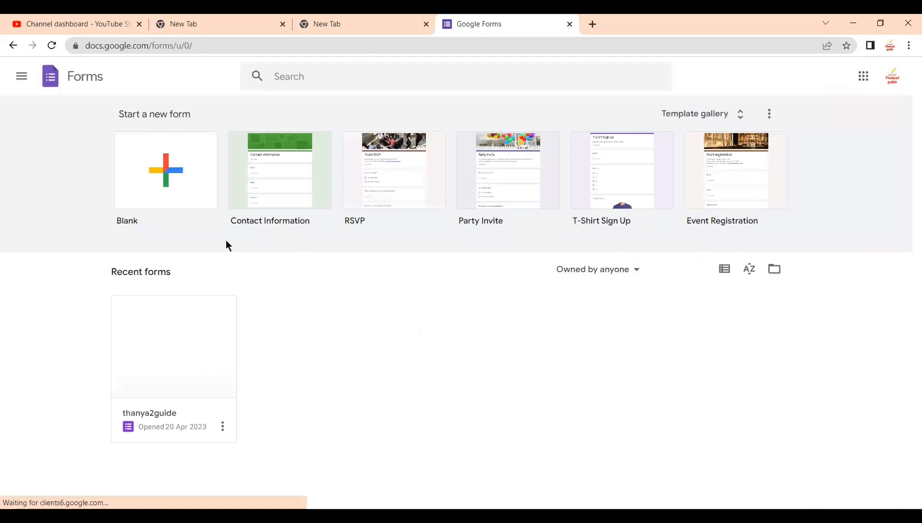
pyautogui.click(167, 181)
pyautogui.scroll(3, 166, 182)
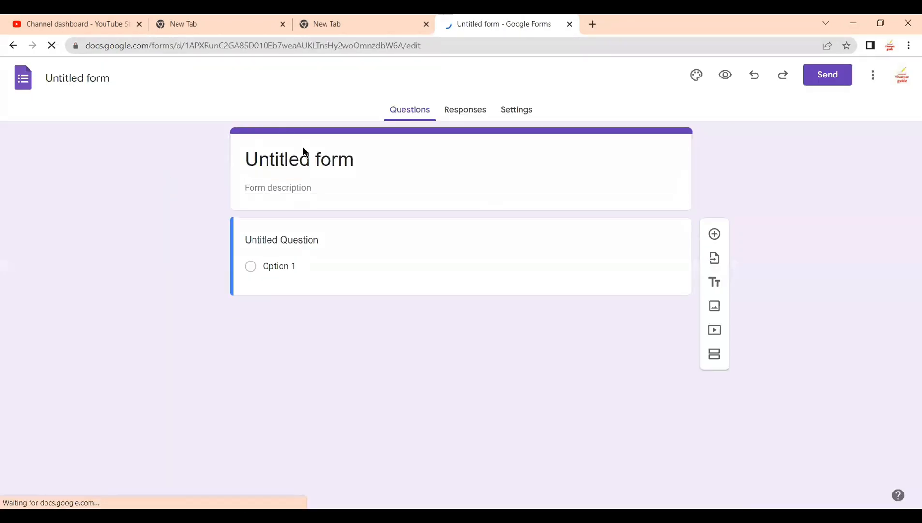
# Step: Select the "Untitled form" title text, and open the form's document name for editing
pyautogui.click(342, 162)
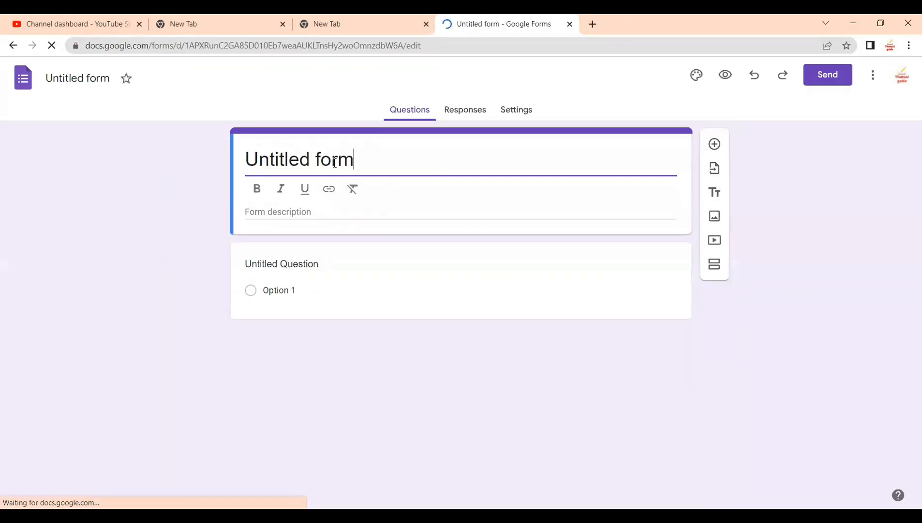
pyautogui.moveTo(355, 160); pyautogui.dragTo(239, 162)
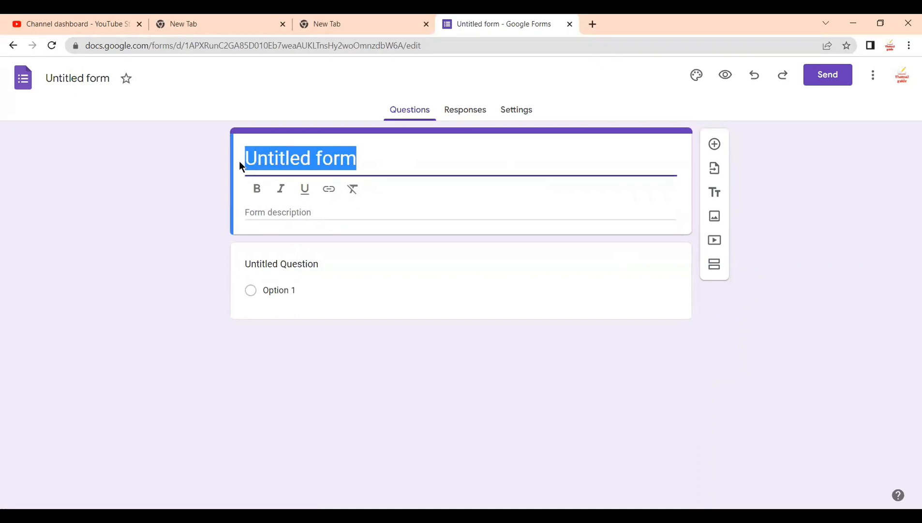
pyautogui.press('BackSpace')
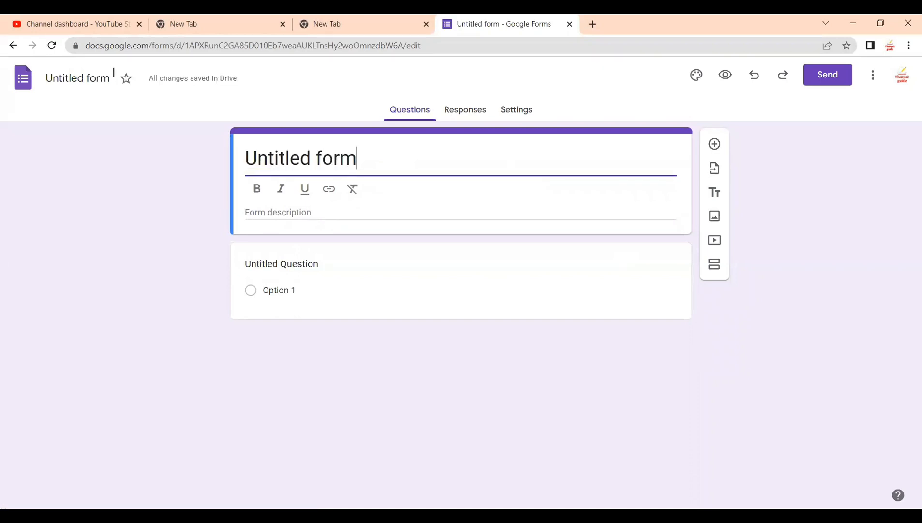
pyautogui.click(113, 77)
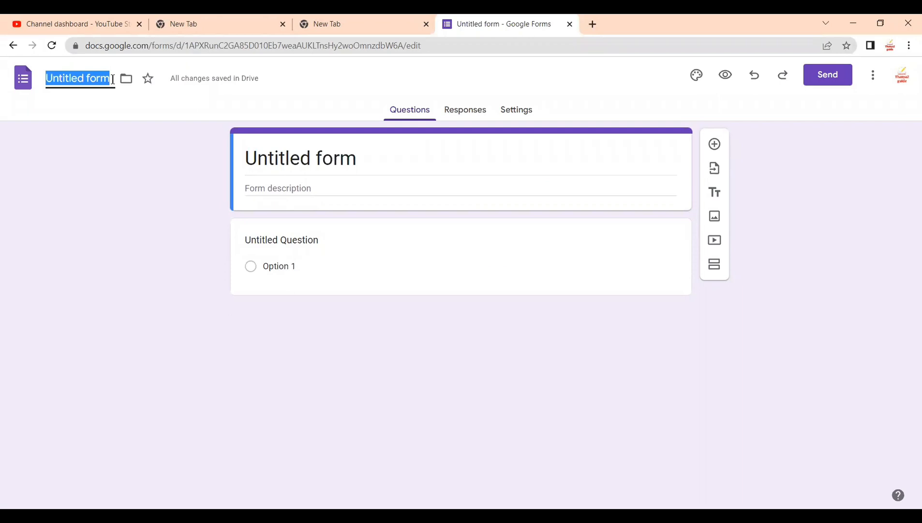